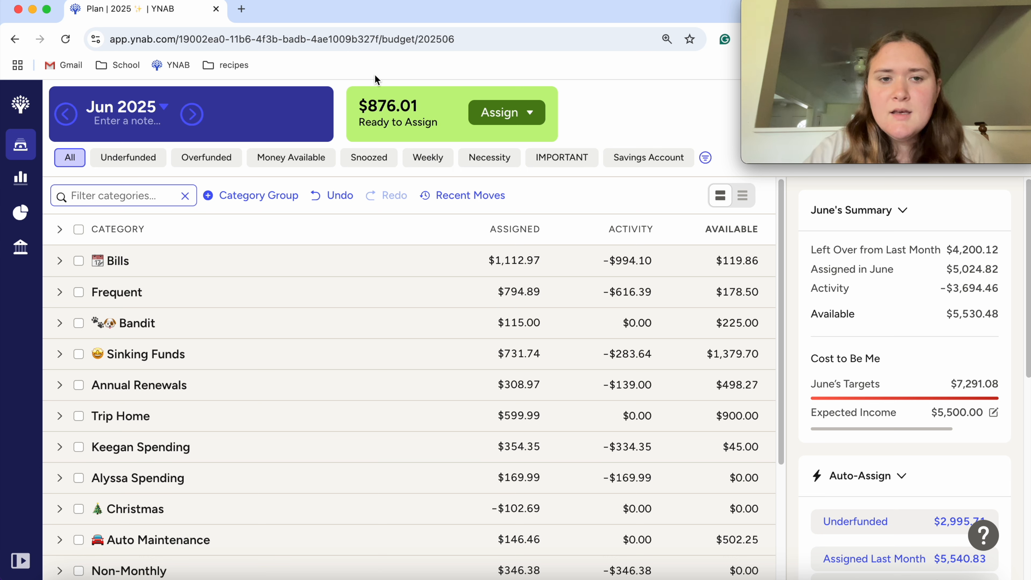
# Expand all category groups, look through the bills with their due dates and funding, and collapse the groups again.
pyautogui.click(59, 230)
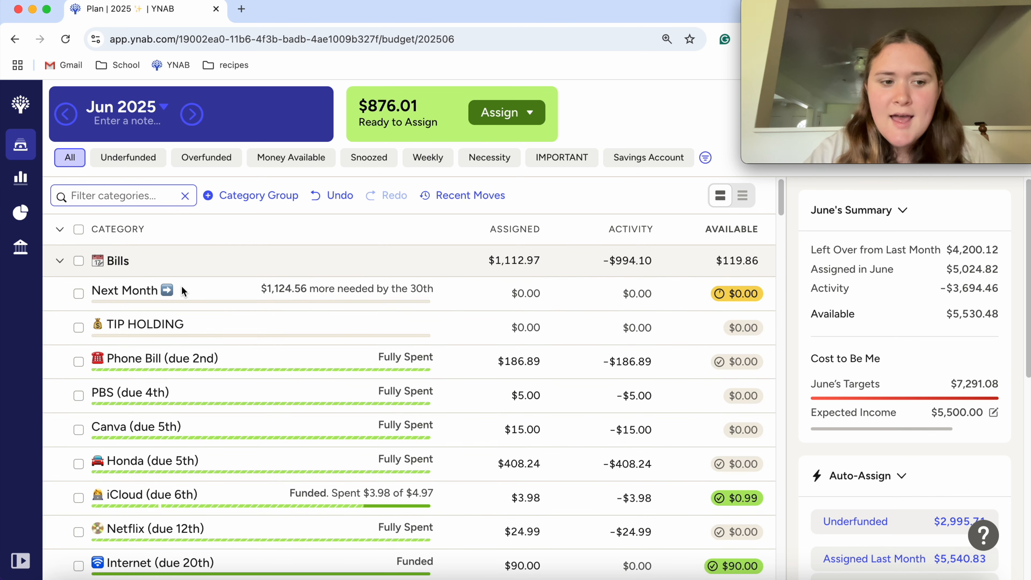
pyautogui.scroll(-1, 334, 311)
pyautogui.scroll(-4, 334, 311)
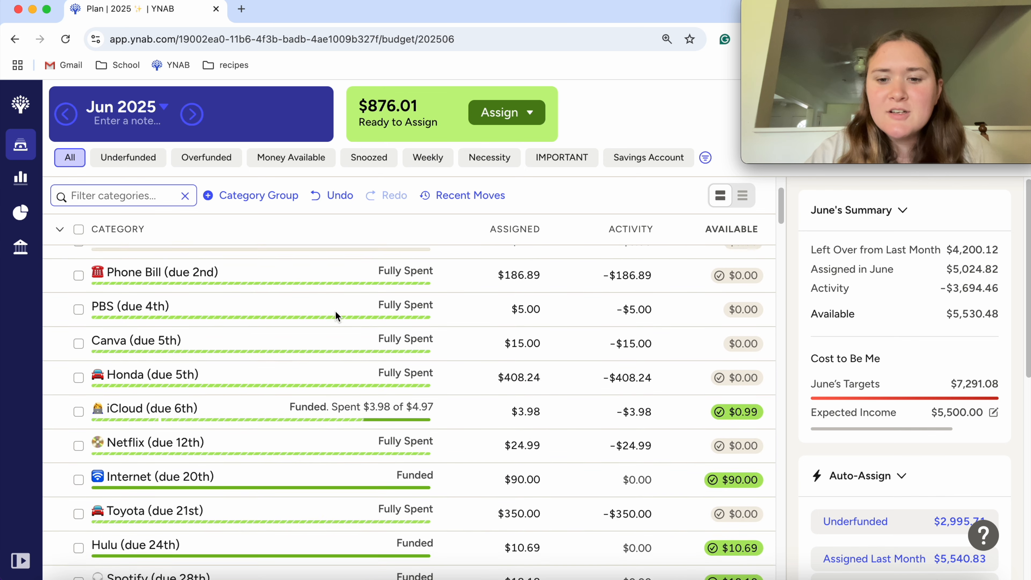
pyautogui.scroll(-4, 336, 310)
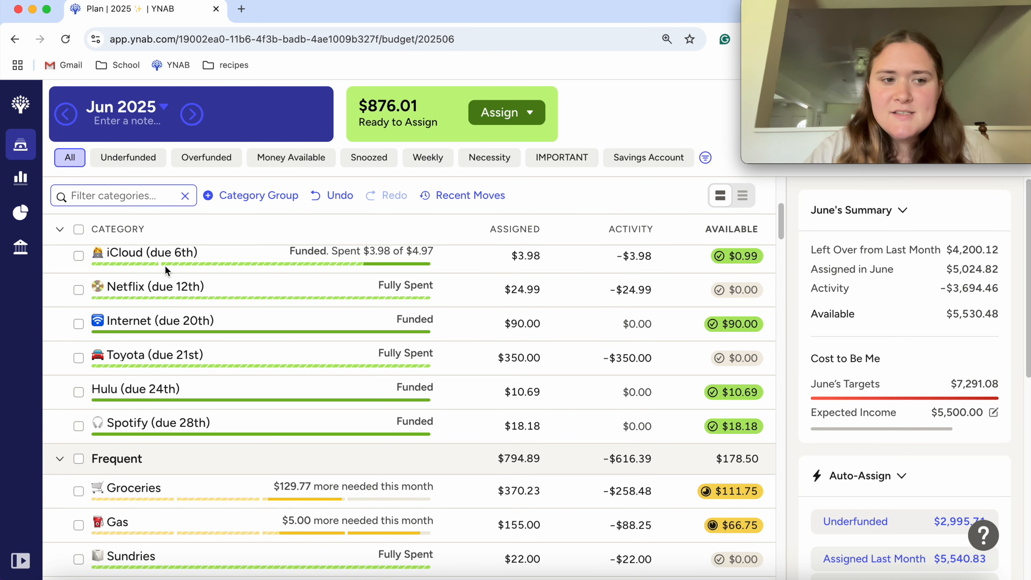
pyautogui.click(60, 229)
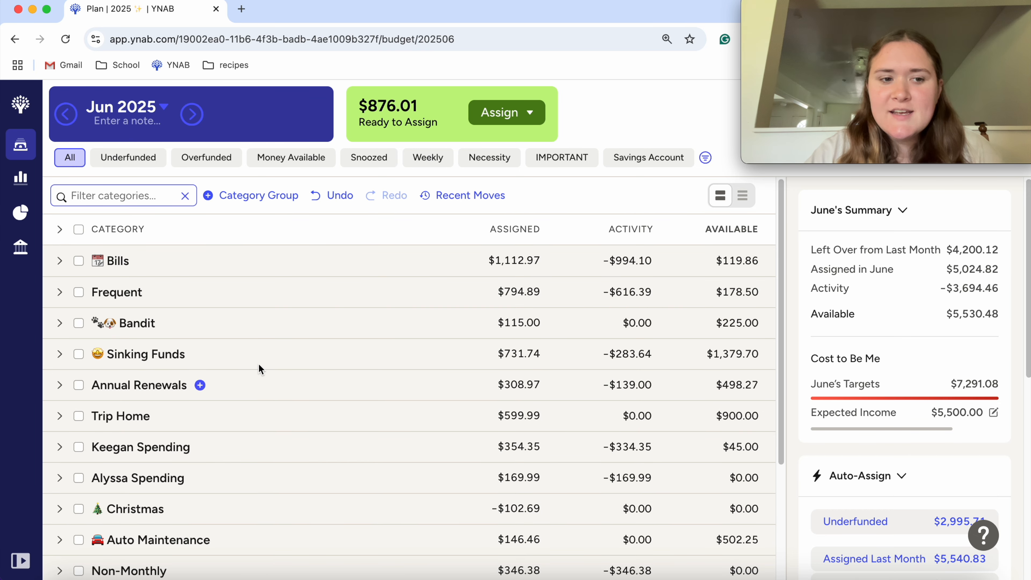
# Expand the Christmas group to view its categories and clear any selection made in it.
pyautogui.click(60, 509)
pyautogui.scroll(-5, 246, 473)
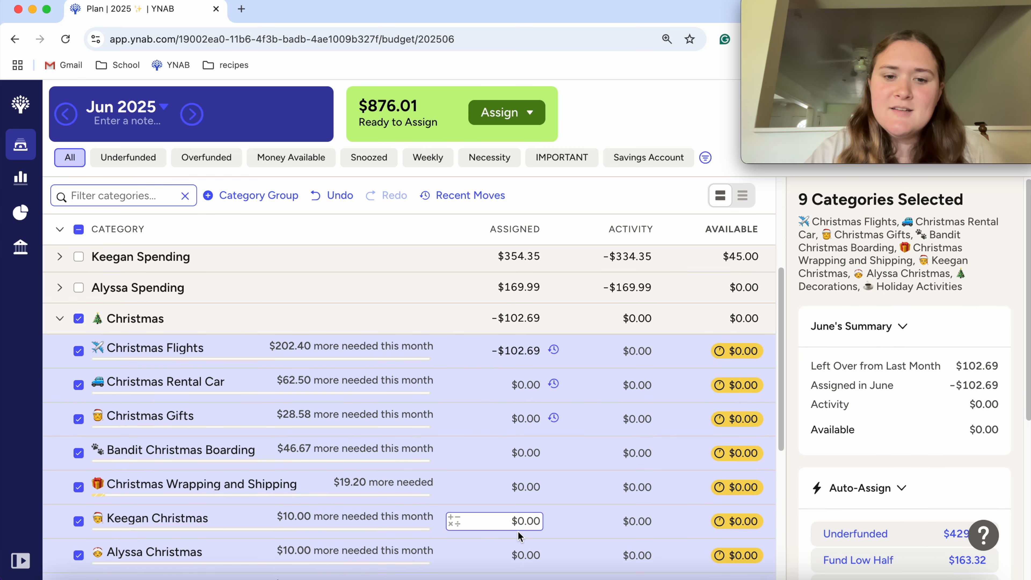
pyautogui.click(79, 319)
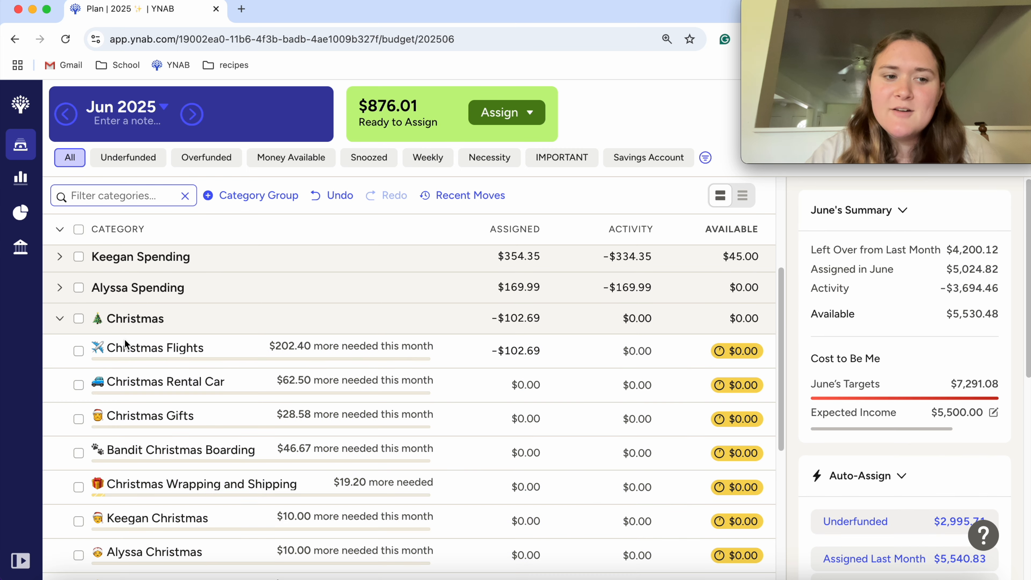
# Expand the Bills group, review the funding of its categories from Next Month to Spotify, and collapse it.
pyautogui.scroll(5, 61, 285)
pyautogui.click(58, 261)
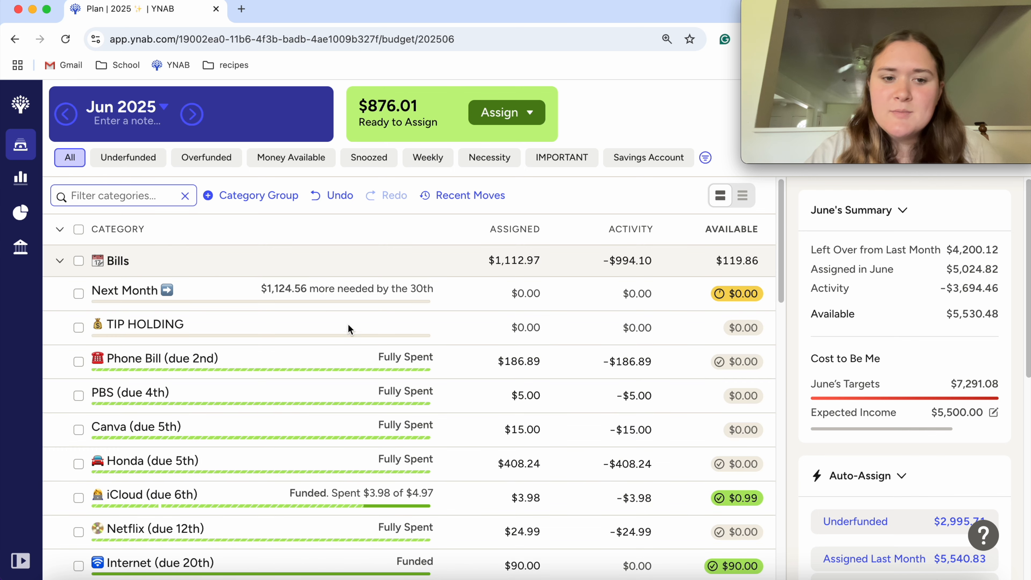
pyautogui.scroll(-1, 370, 367)
pyautogui.scroll(-1, 370, 366)
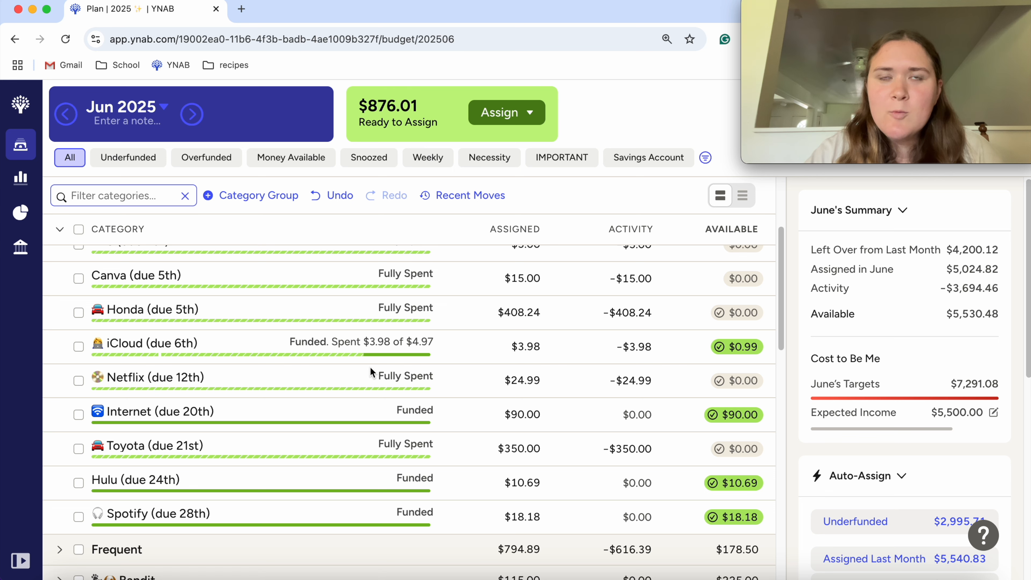
pyautogui.scroll(5, 110, 312)
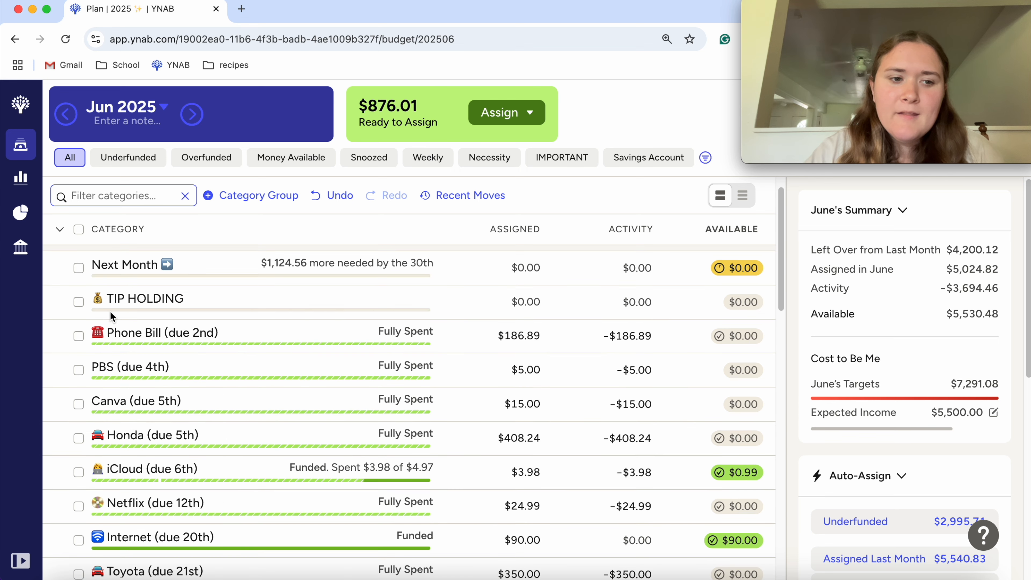
pyautogui.click(59, 259)
pyautogui.click(60, 259)
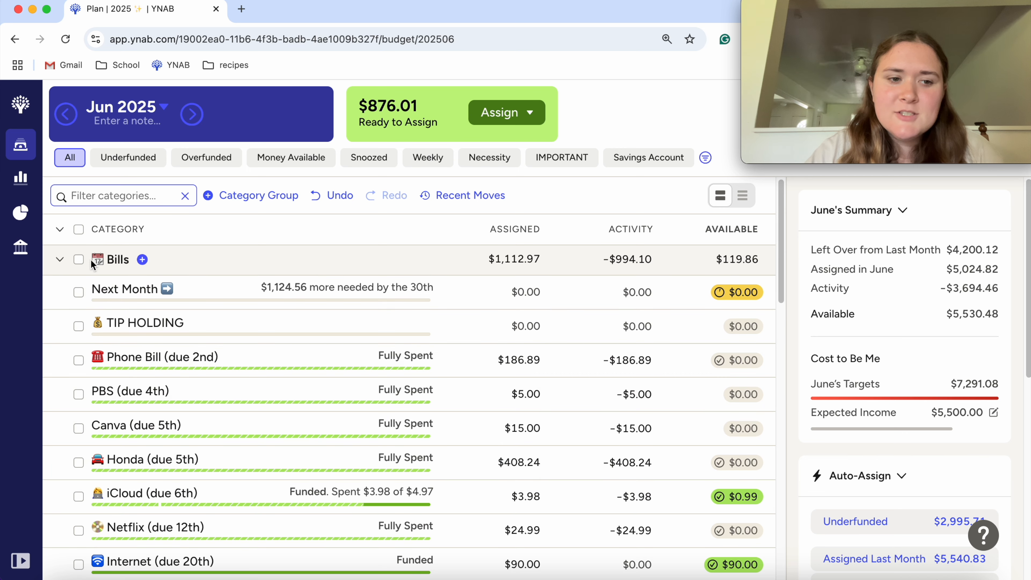
pyautogui.scroll(-4, 667, 435)
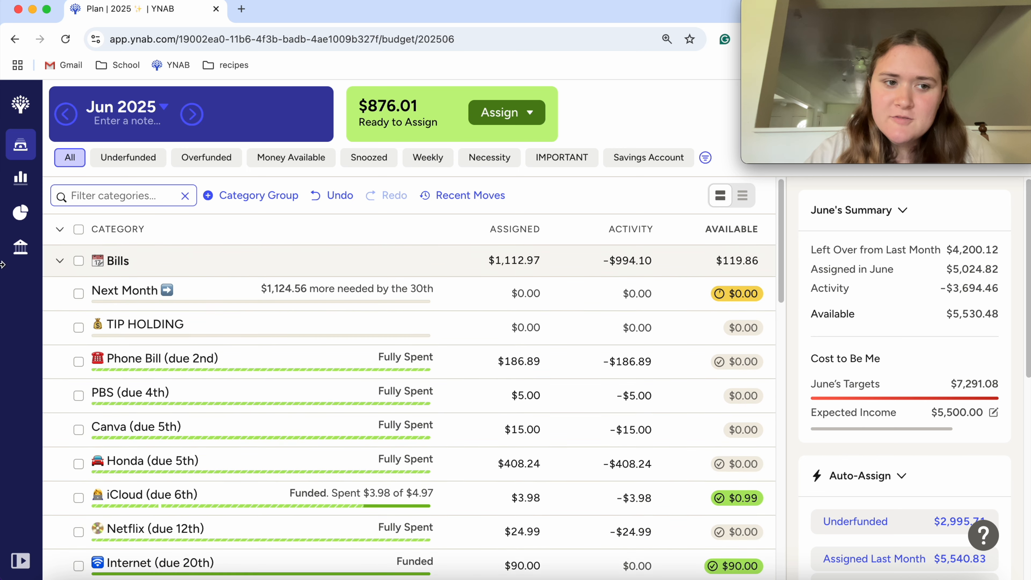
pyautogui.click(61, 261)
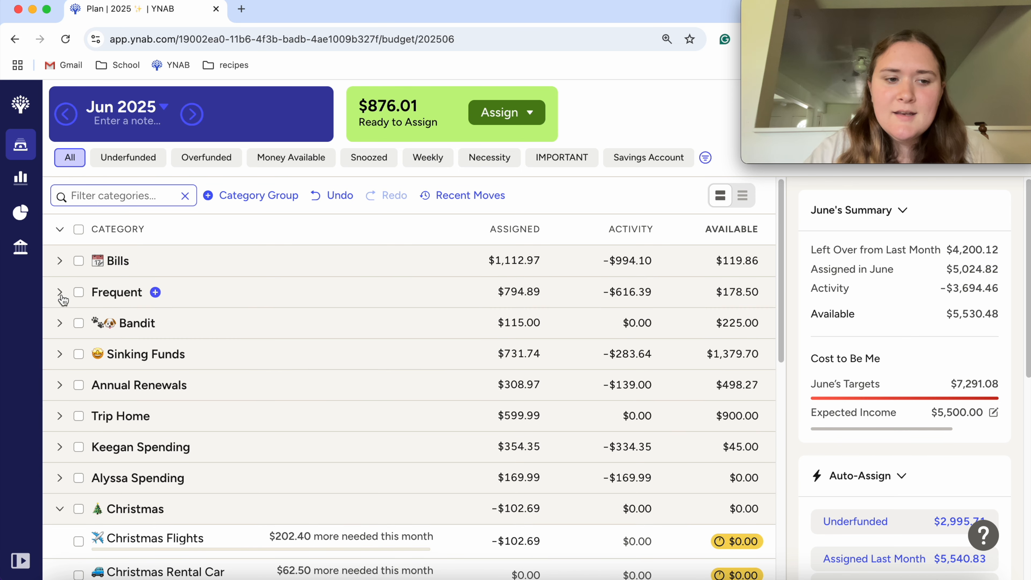
# Expand the Annual Renewals group, review its yearly insurance, membership and subscription categories, and collapse it.
pyautogui.click(61, 386)
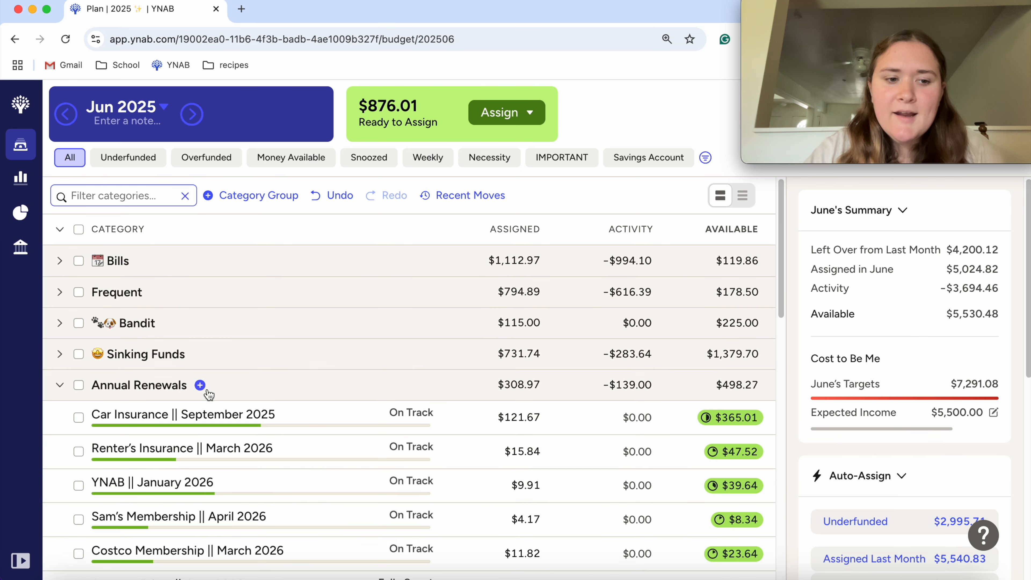
pyautogui.scroll(-3, 162, 365)
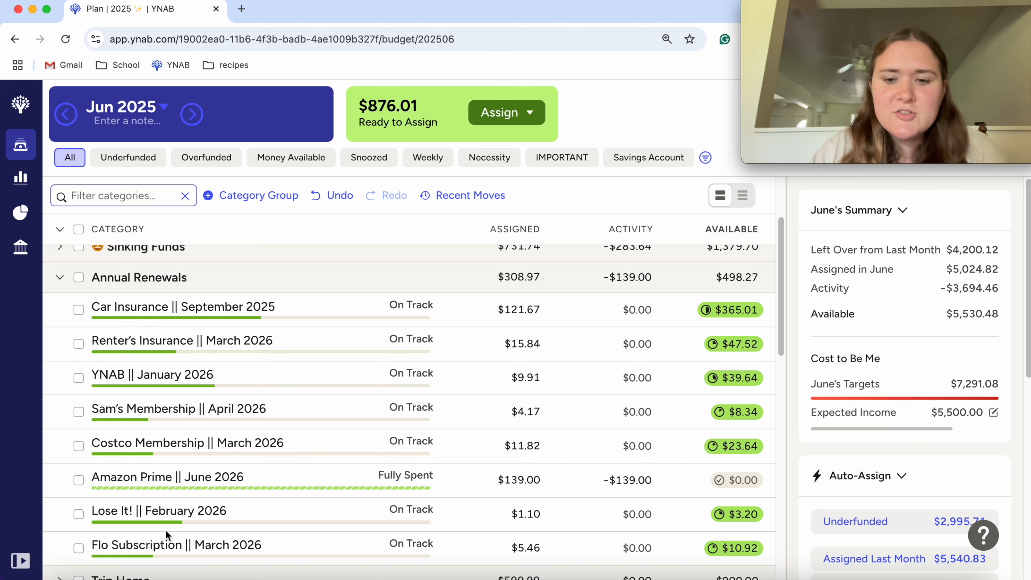
pyautogui.click(60, 277)
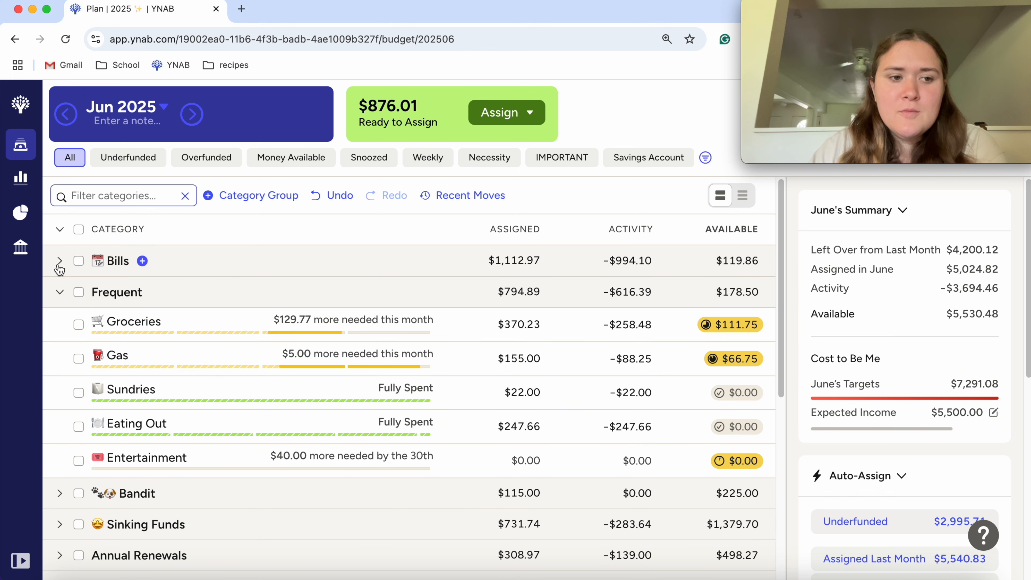
pyautogui.click(59, 267)
pyautogui.click(60, 264)
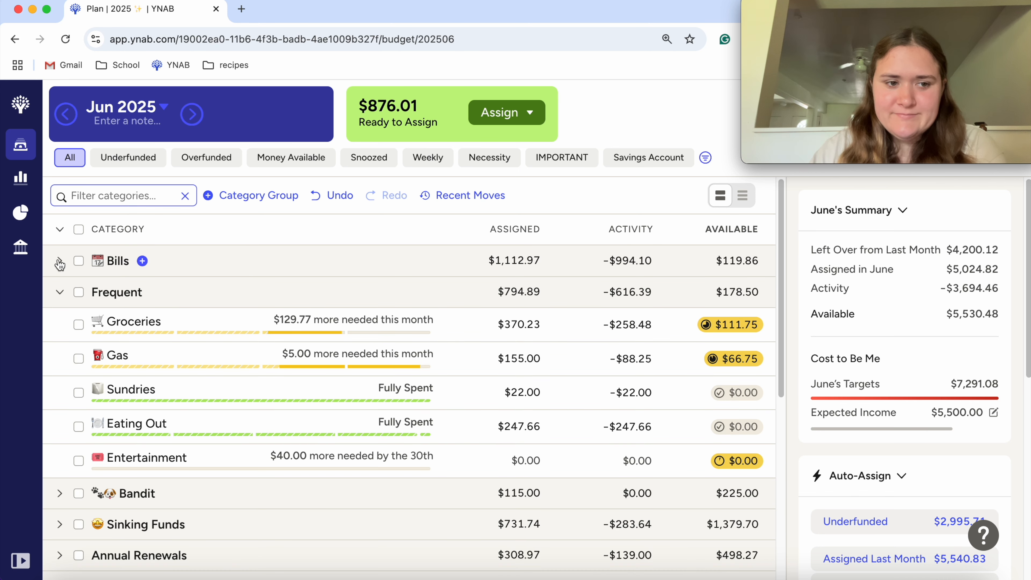
# Switch the plan to the Weekly view and expand the first personal spending group.
pyautogui.click(428, 163)
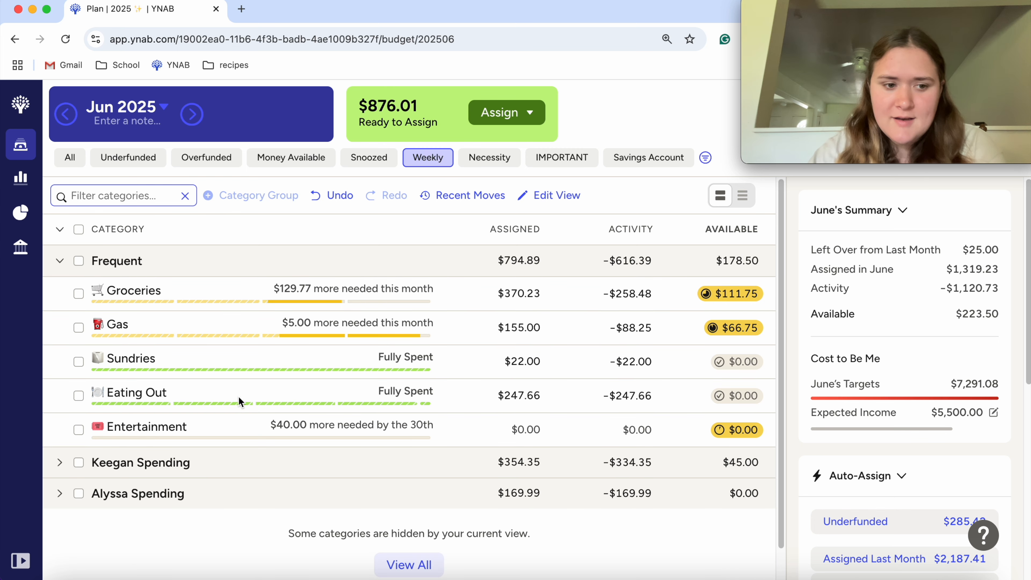
pyautogui.click(76, 464)
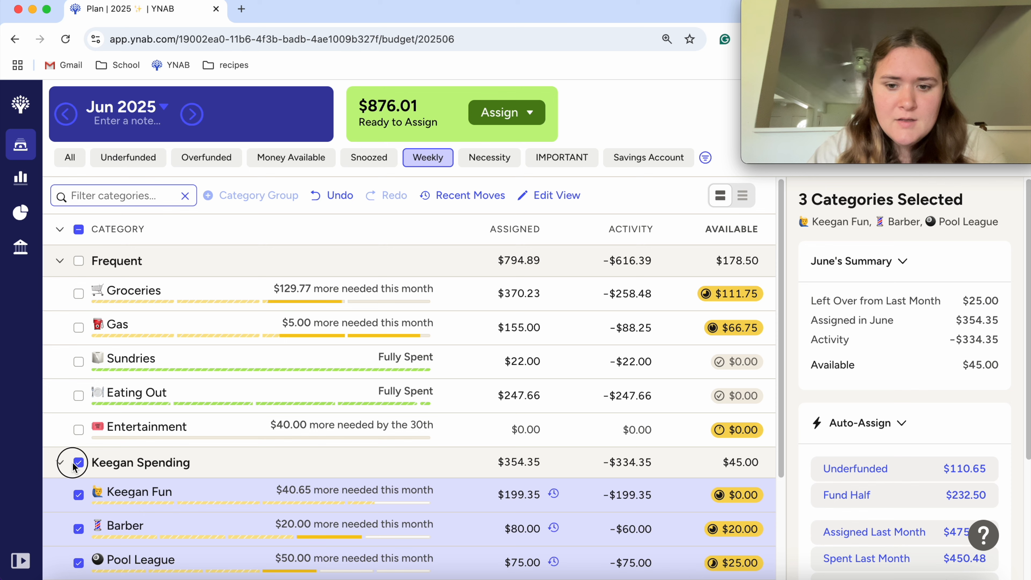
pyautogui.click(72, 465)
pyautogui.scroll(-4, 406, 357)
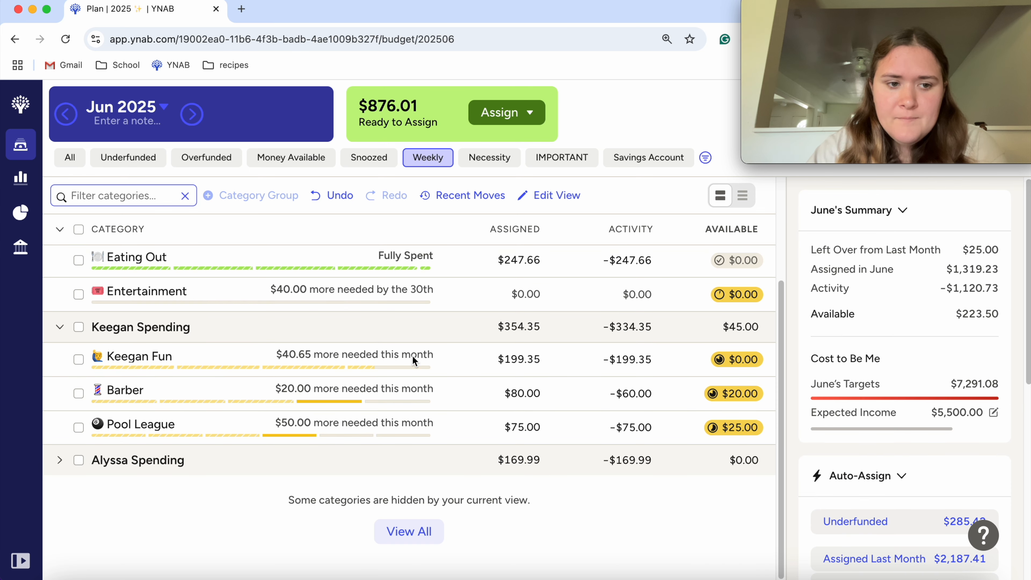
# Add $60 to the June assigned amount of the Fun category in the first personal spending group, and collapse that group.
pyautogui.click(513, 359)
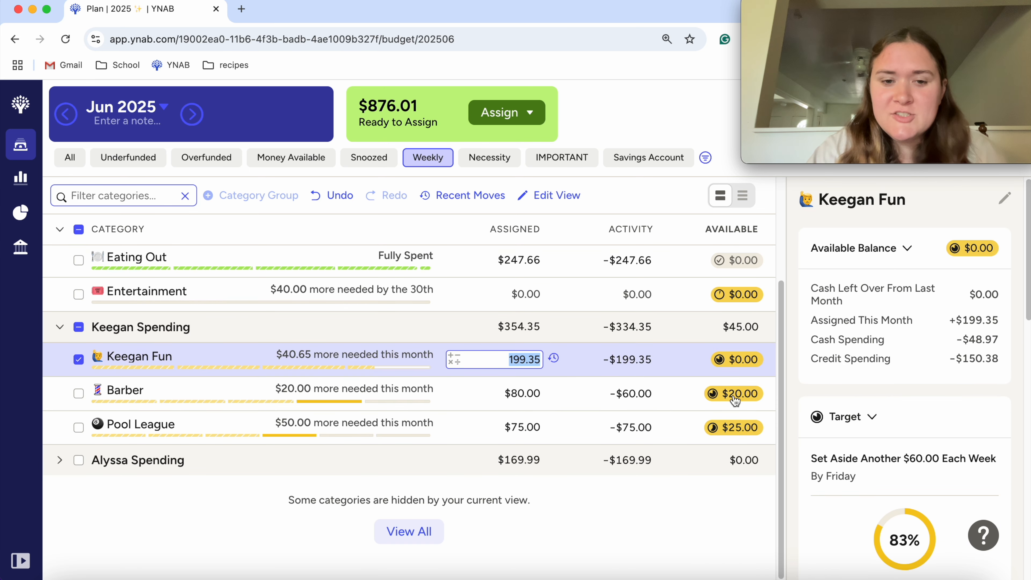
pyautogui.scroll(-3, 932, 397)
pyautogui.scroll(-4, 931, 385)
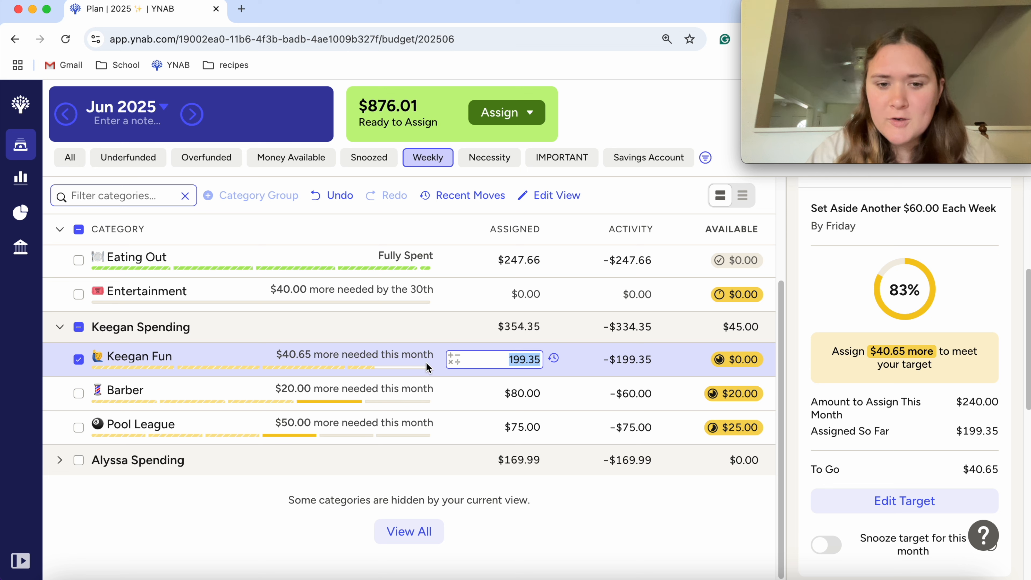
pyautogui.press('Right')
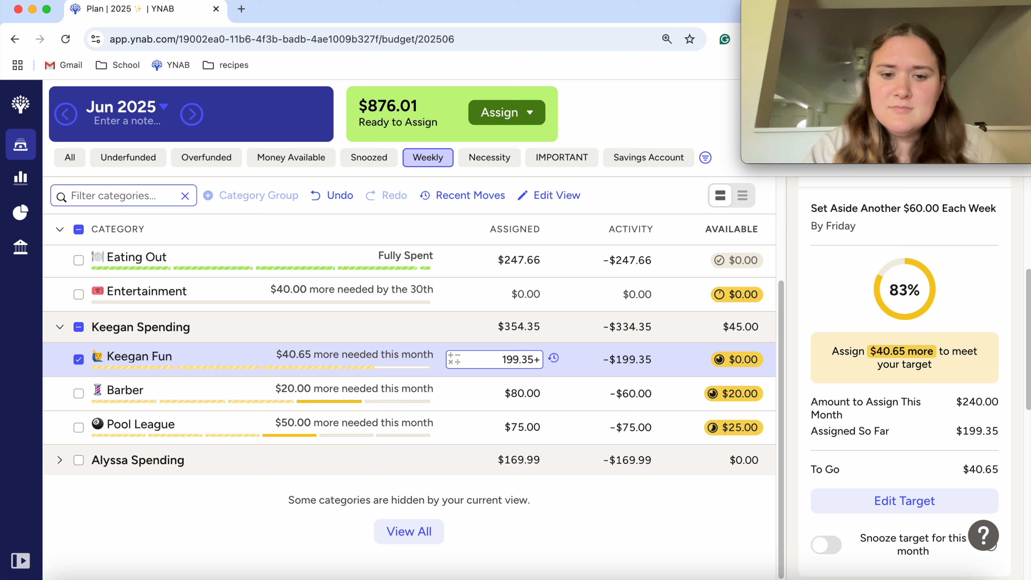
pyautogui.write('+60')
pyautogui.press('Return')
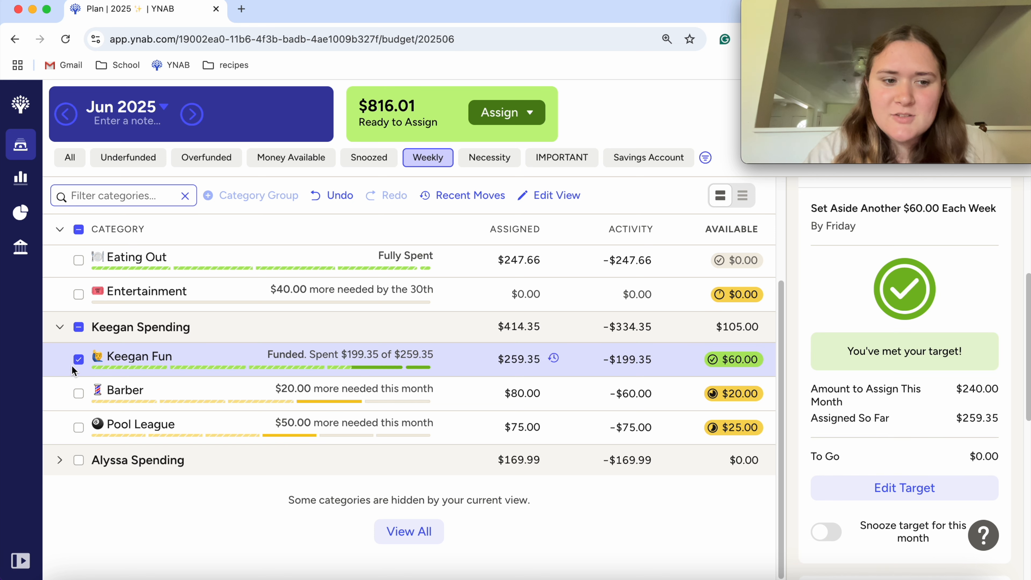
pyautogui.click(79, 359)
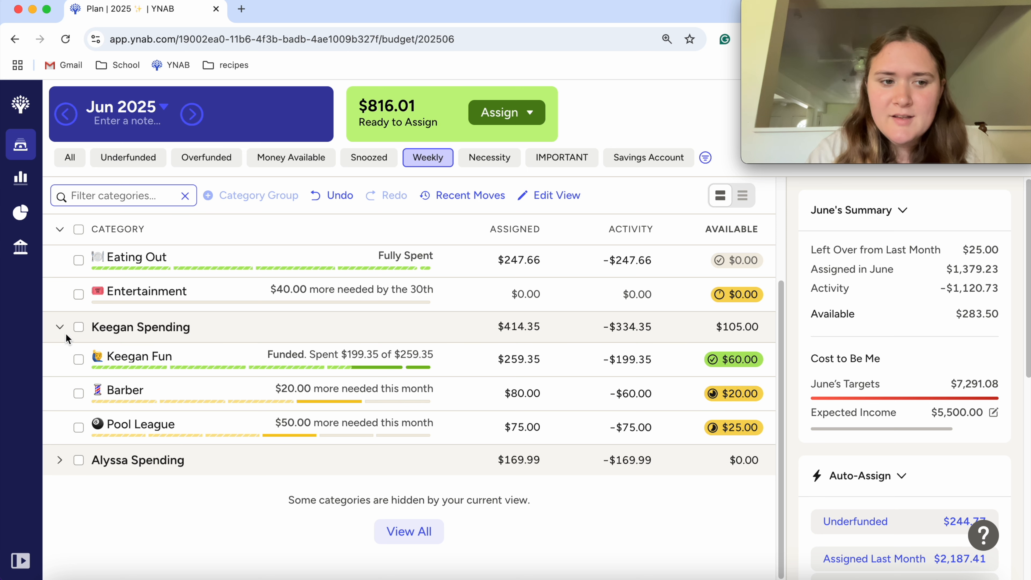
pyautogui.click(59, 326)
# Check the Fun category's target in the second personal spending group, add $20 to its June assigned amount, and collapse the group.
pyautogui.click(59, 461)
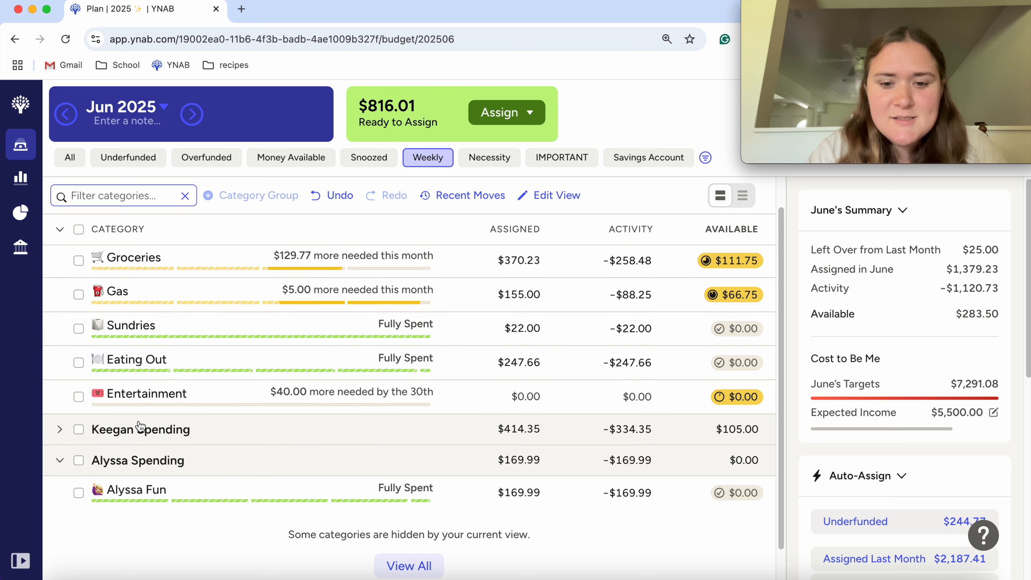
pyautogui.scroll(-1, 150, 426)
pyautogui.click(502, 465)
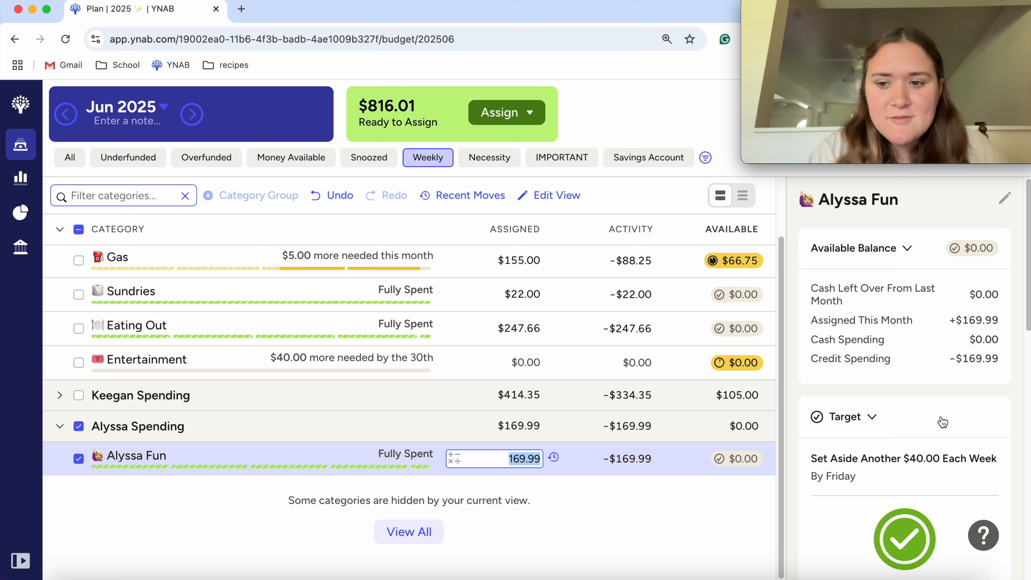
pyautogui.scroll(-3, 941, 422)
pyautogui.scroll(-2, 941, 422)
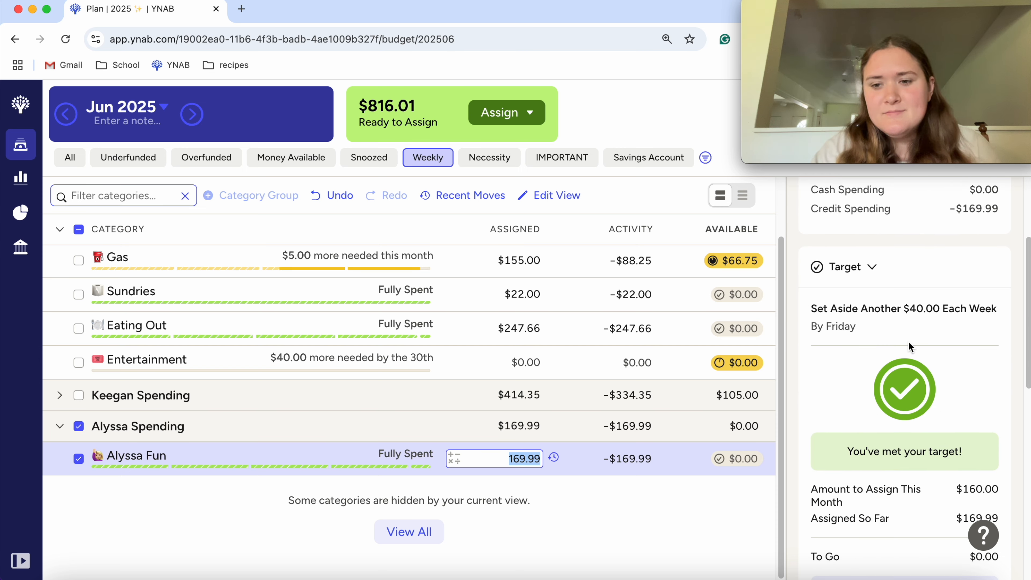
pyautogui.scroll(-2, 909, 343)
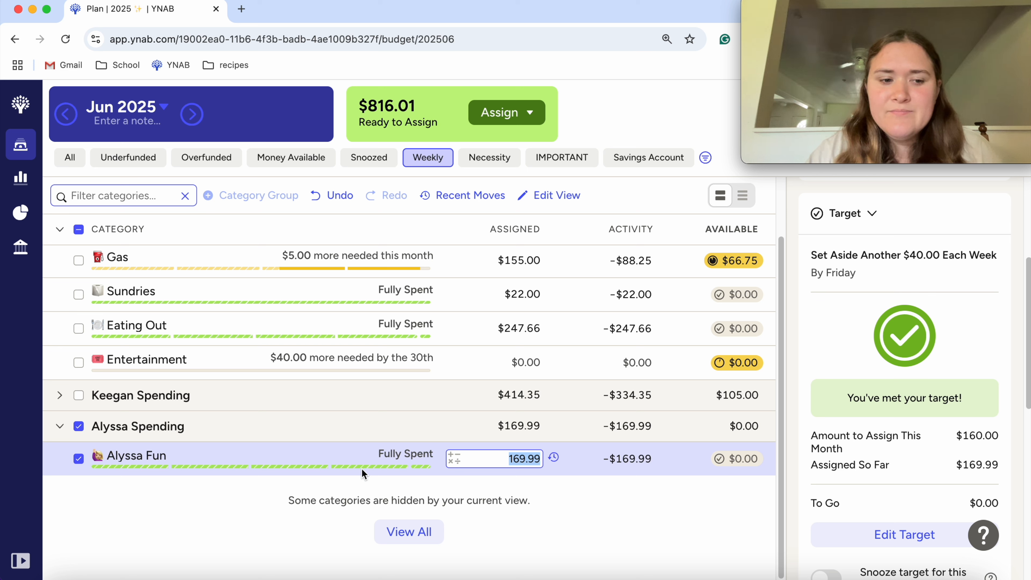
pyautogui.click(78, 458)
pyautogui.click(471, 458)
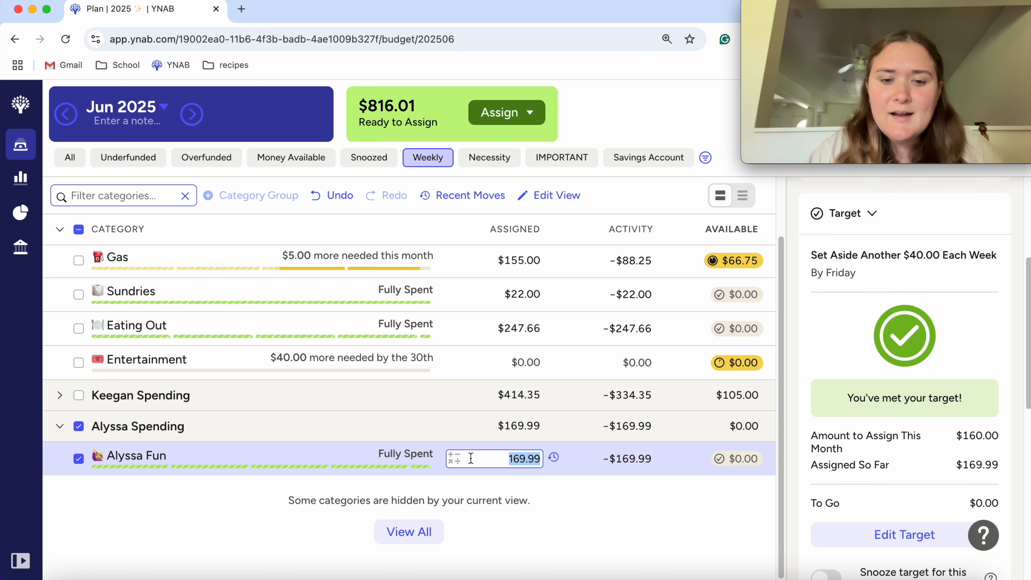
pyautogui.write('+20')
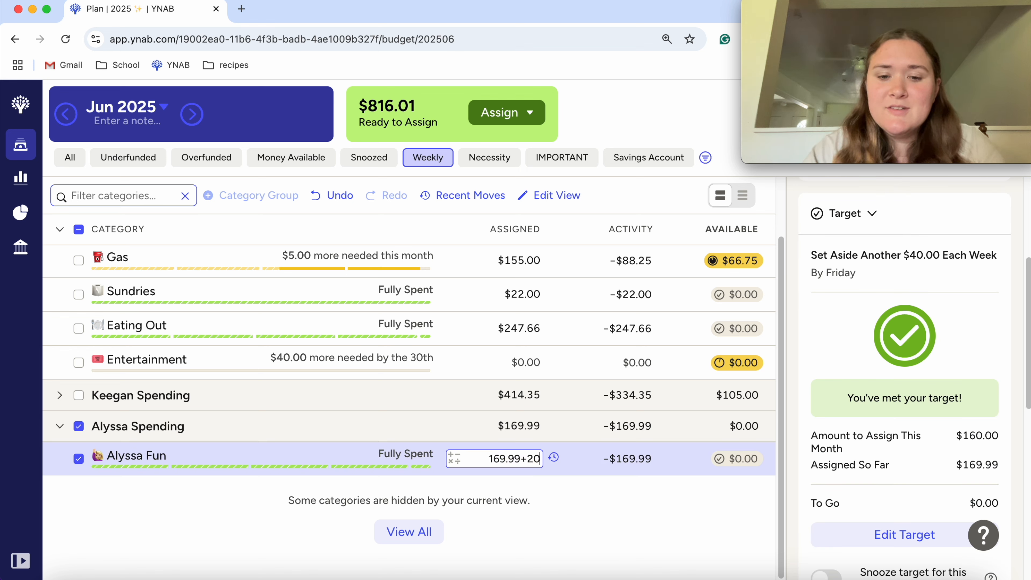
pyautogui.press('Return')
pyautogui.click(81, 445)
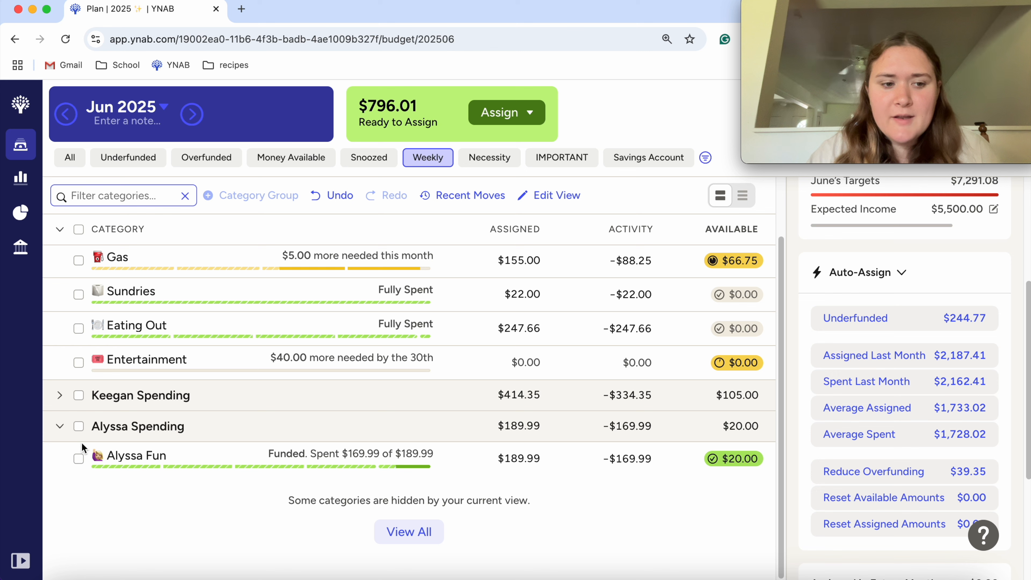
pyautogui.click(60, 427)
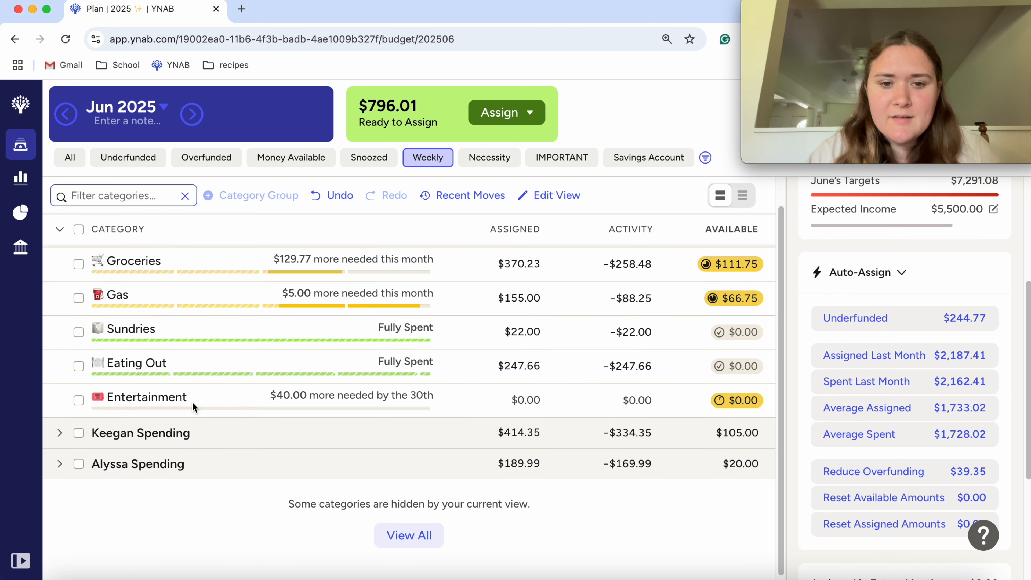
# Review the Eating Out category's June activity transactions and close the list.
pyautogui.scroll(1, 192, 401)
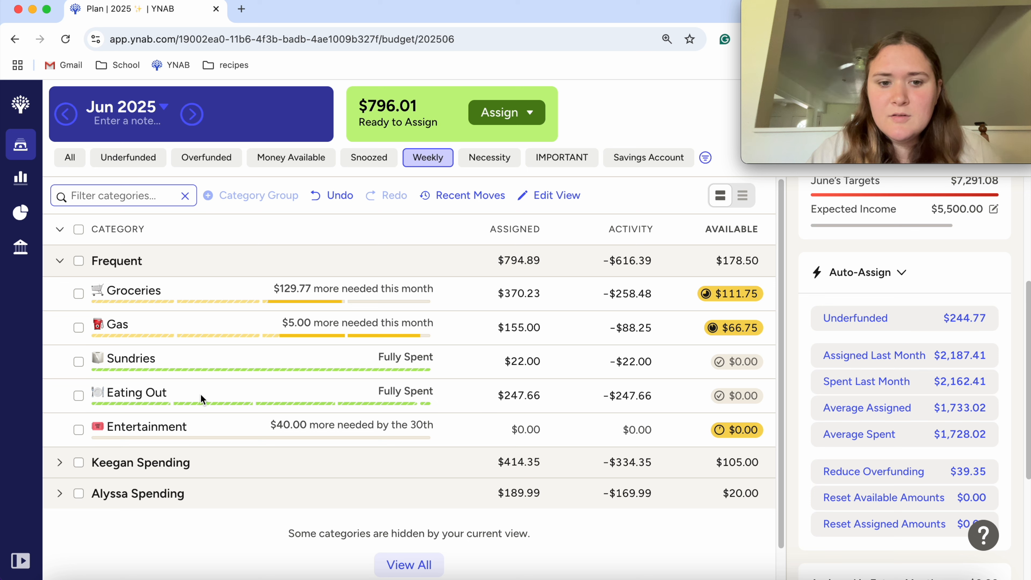
pyautogui.click(487, 396)
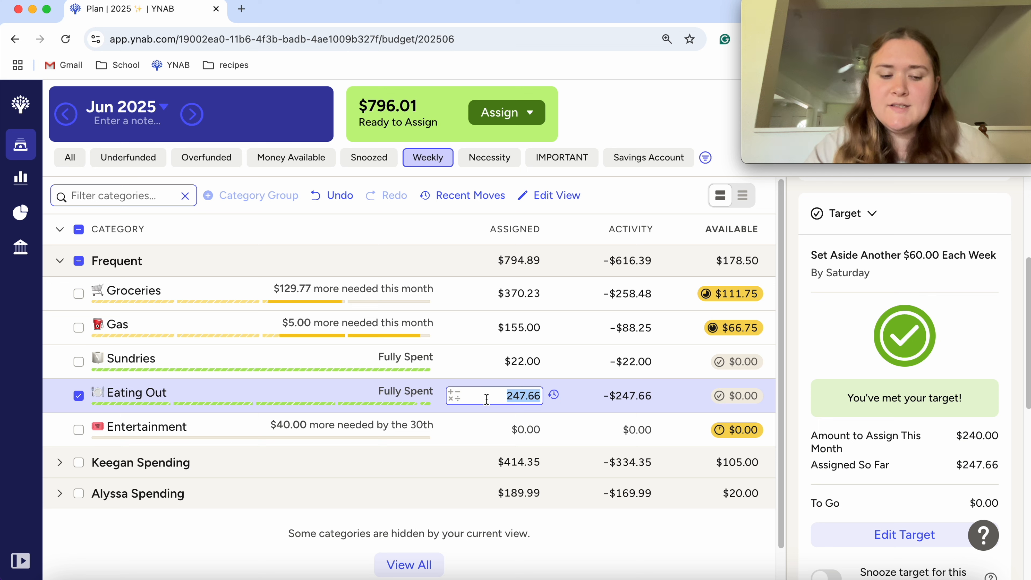
pyautogui.write('+')
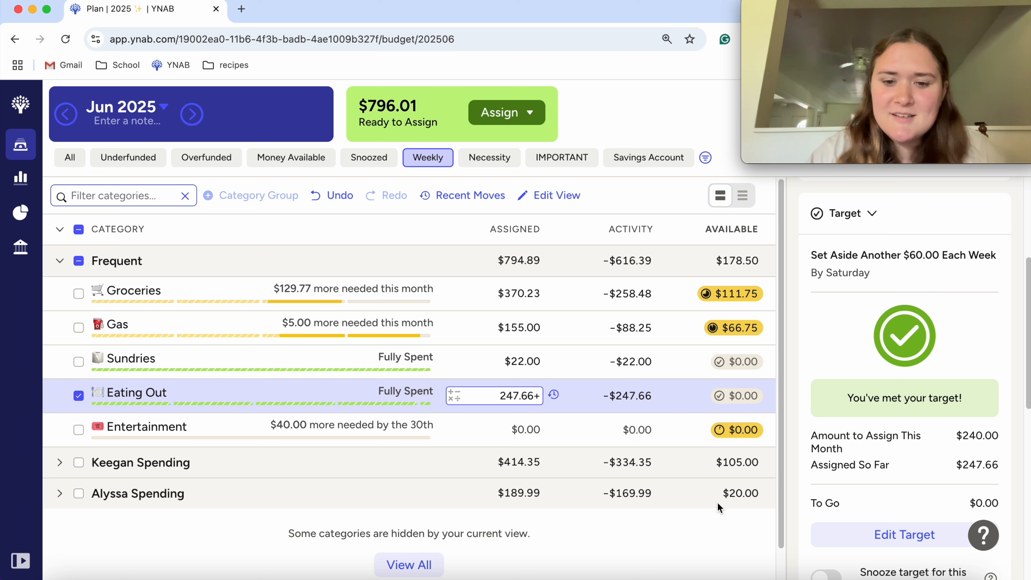
pyautogui.click(640, 402)
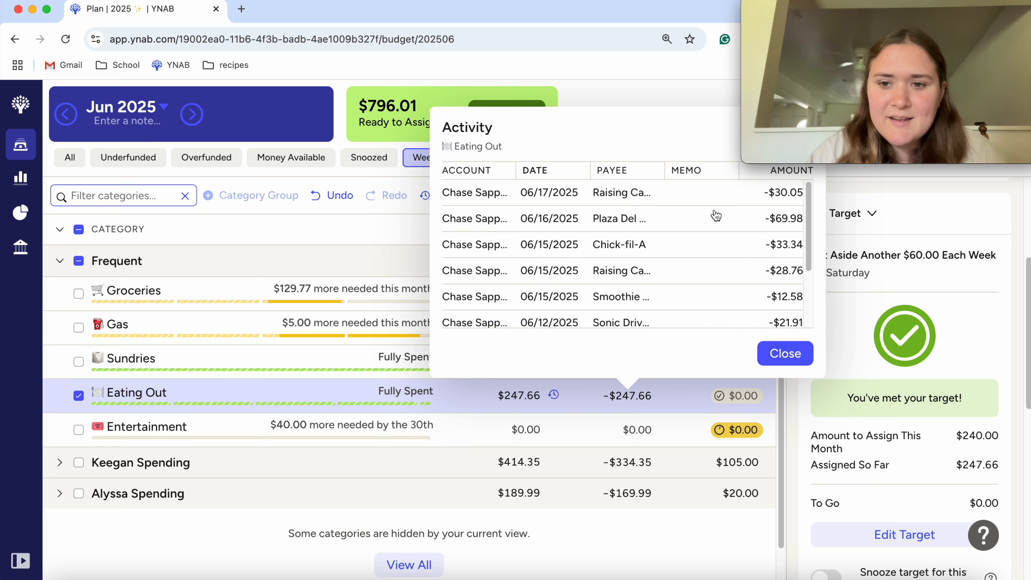
pyautogui.scroll(-2, 738, 220)
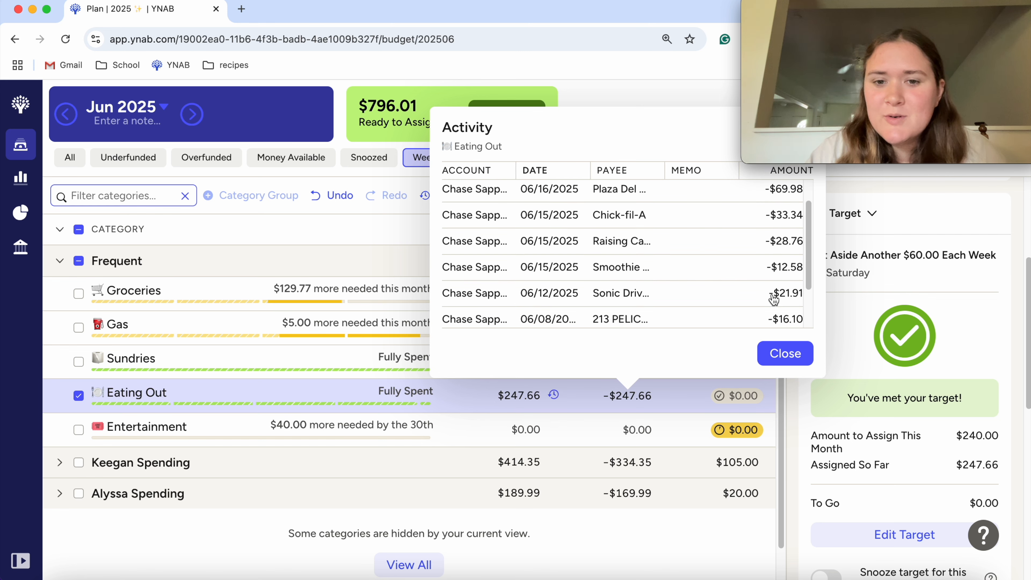
pyautogui.scroll(1, 756, 281)
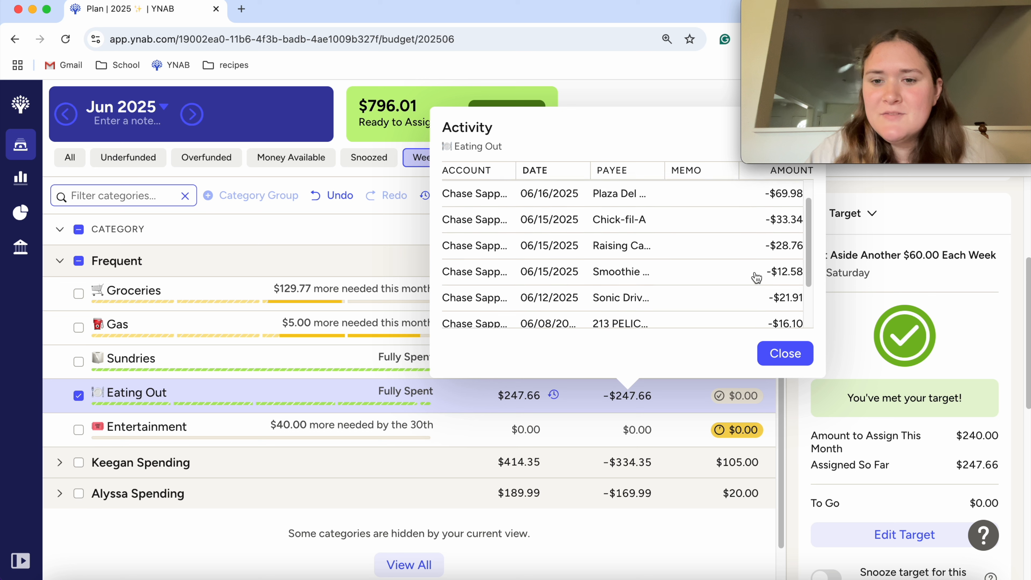
pyautogui.scroll(1, 756, 281)
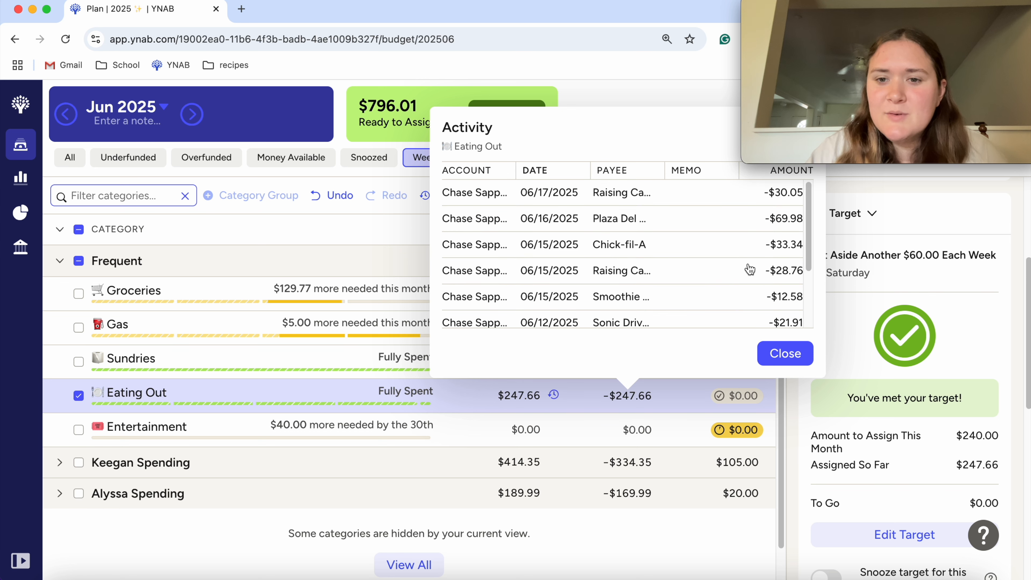
pyautogui.click(778, 353)
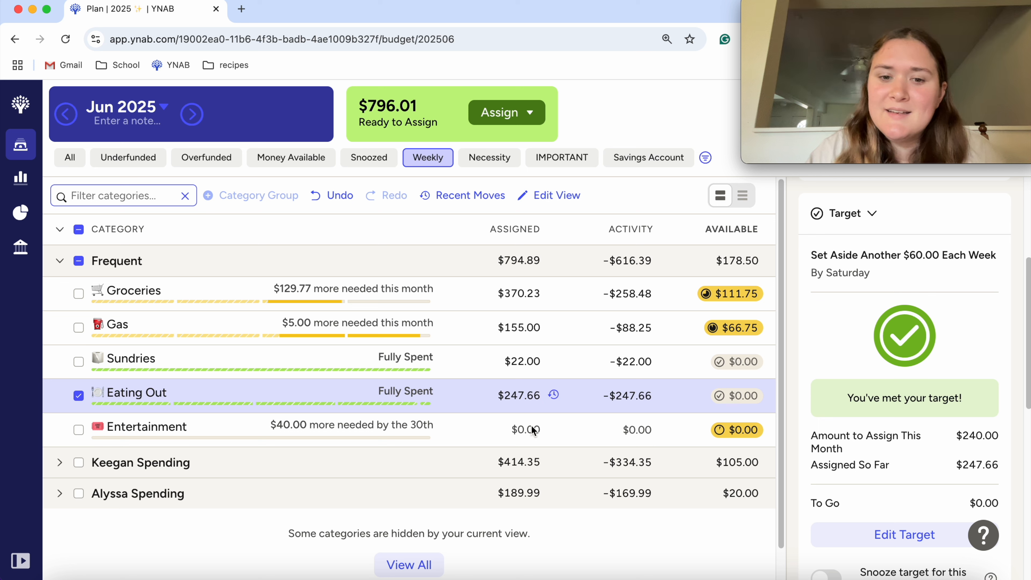
# Add $50 to the June assigned amount of the Eating Out category, and collapse the Frequent group.
pyautogui.click(528, 396)
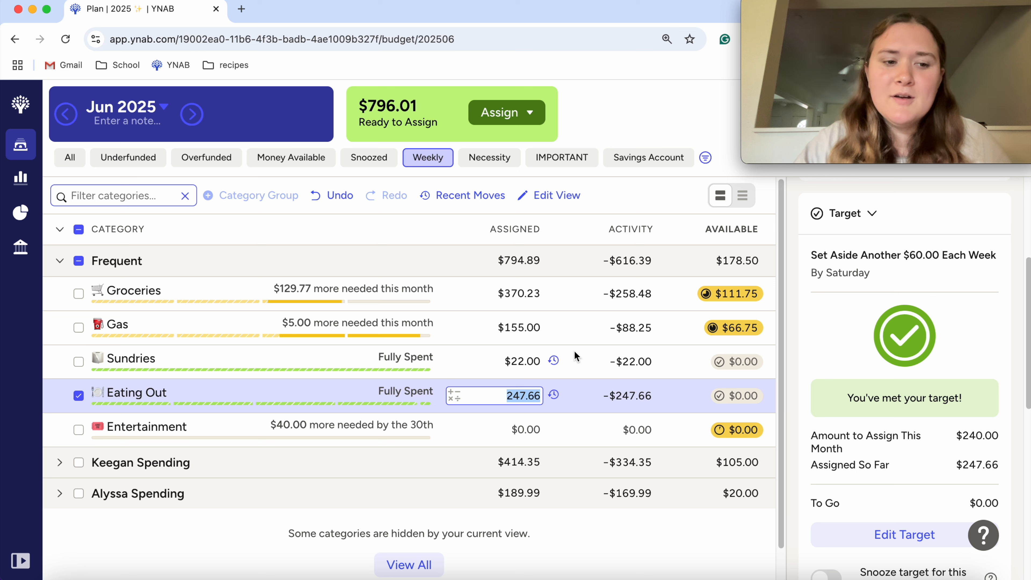
pyautogui.write('+')
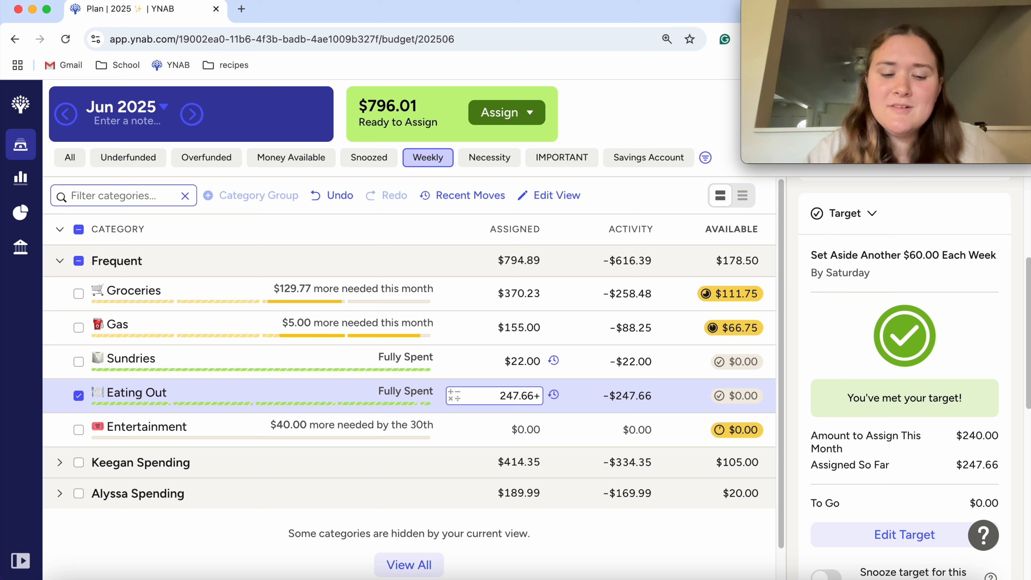
pyautogui.write('50')
pyautogui.press('Return')
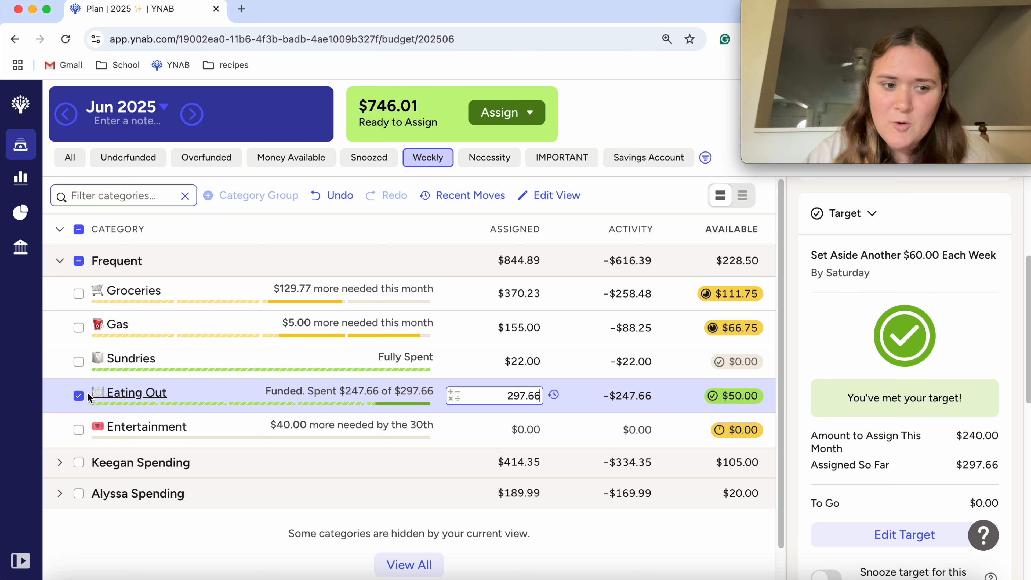
pyautogui.click(79, 394)
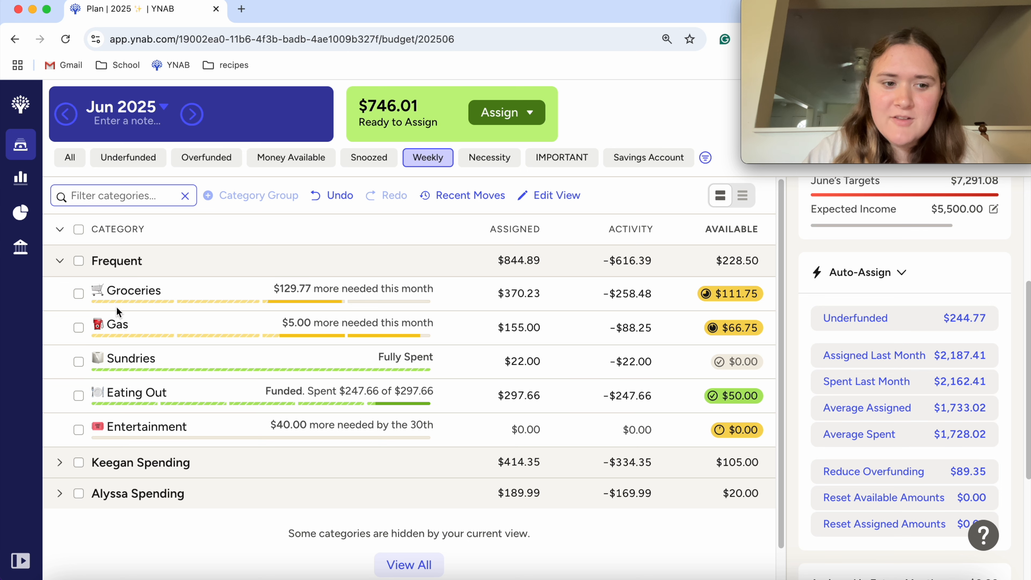
pyautogui.click(61, 262)
# Switch the plan to the All view and check the Dog Food category's target in the Bandit group.
pyautogui.click(69, 157)
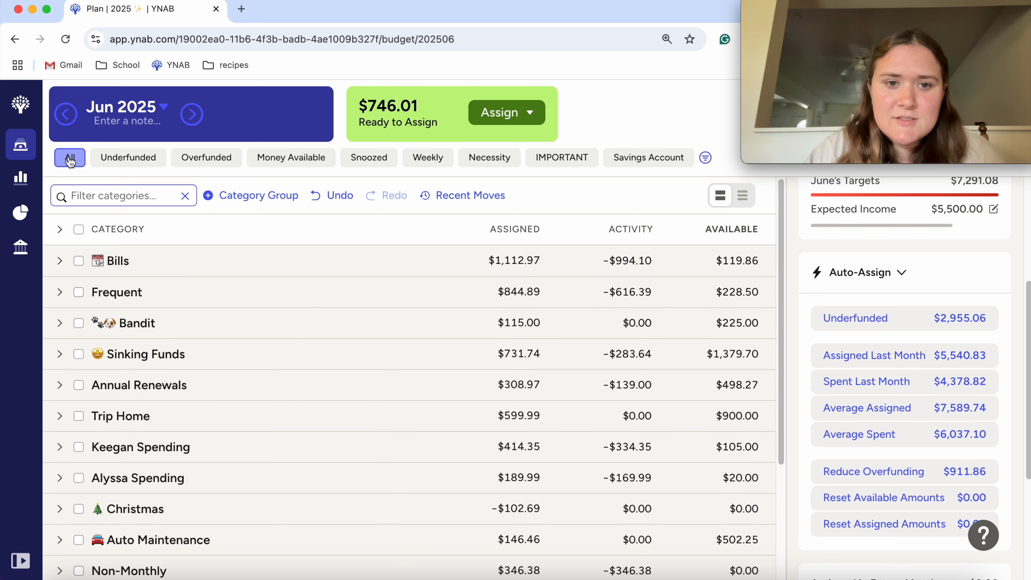
pyautogui.click(60, 324)
pyautogui.scroll(-1, 259, 360)
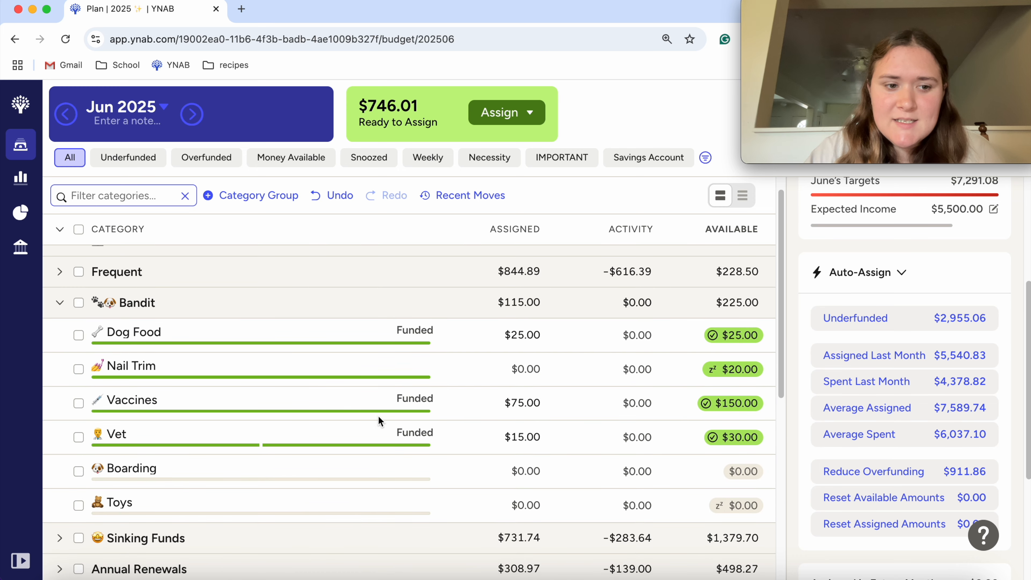
pyautogui.click(300, 332)
pyautogui.scroll(-3, 853, 417)
pyautogui.scroll(-3, 852, 417)
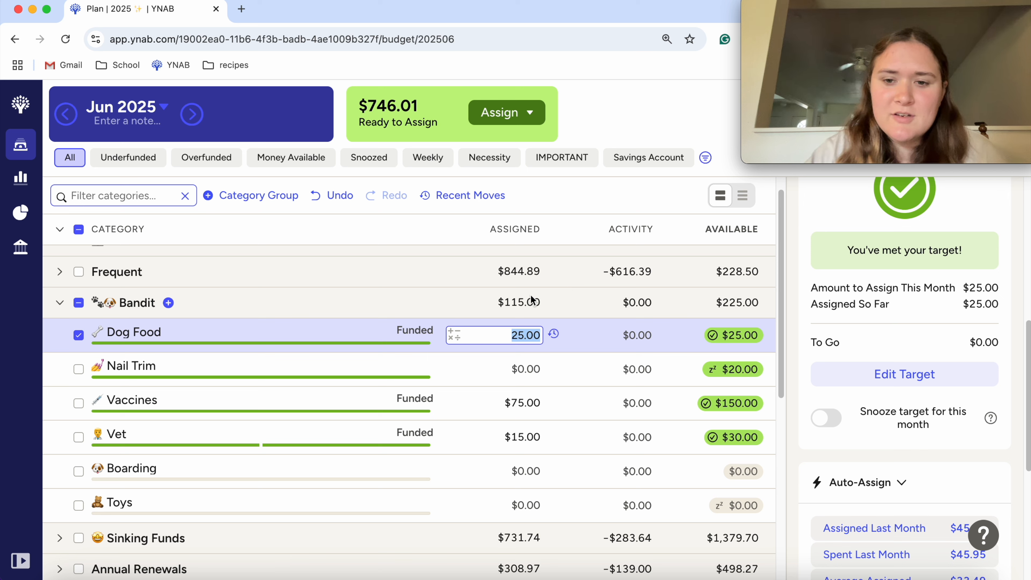
pyautogui.click(78, 335)
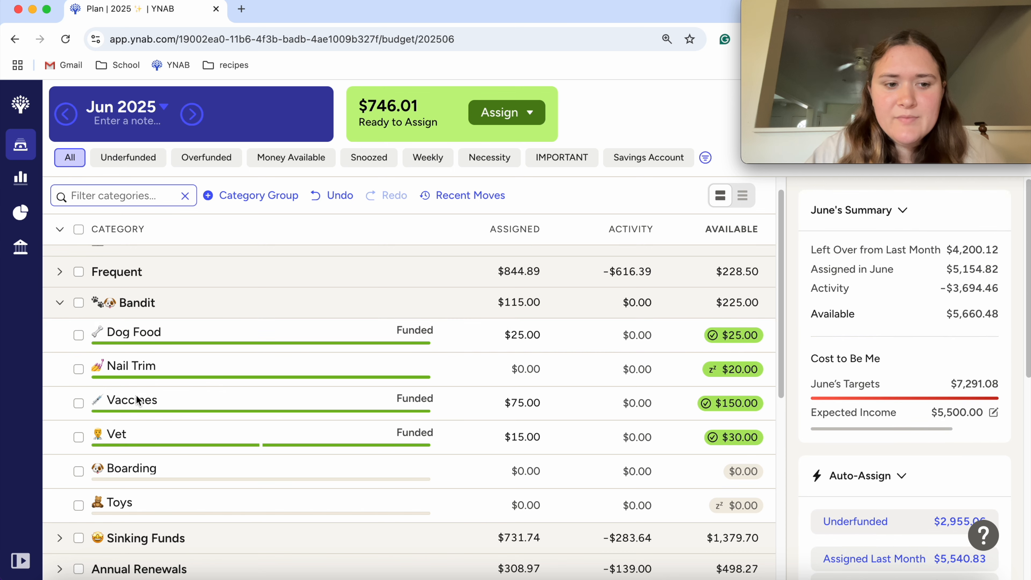
# Move the Annual Renewals group directly above Sinking Funds and leave it collapsed.
pyautogui.click(60, 386)
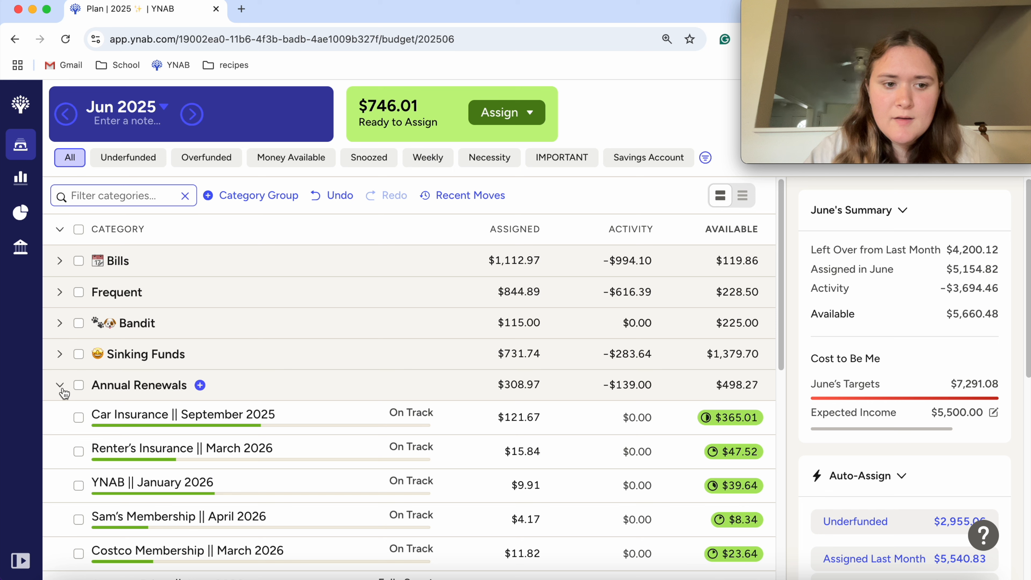
pyautogui.click(238, 386)
pyautogui.moveTo(237, 386); pyautogui.dragTo(241, 351)
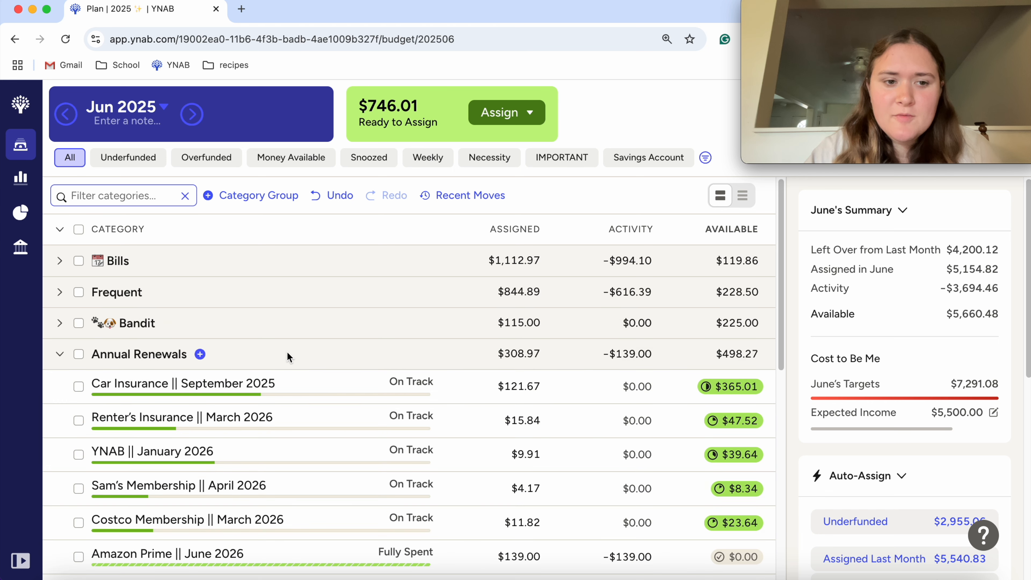
pyautogui.click(60, 354)
pyautogui.moveTo(295, 352); pyautogui.dragTo(301, 357)
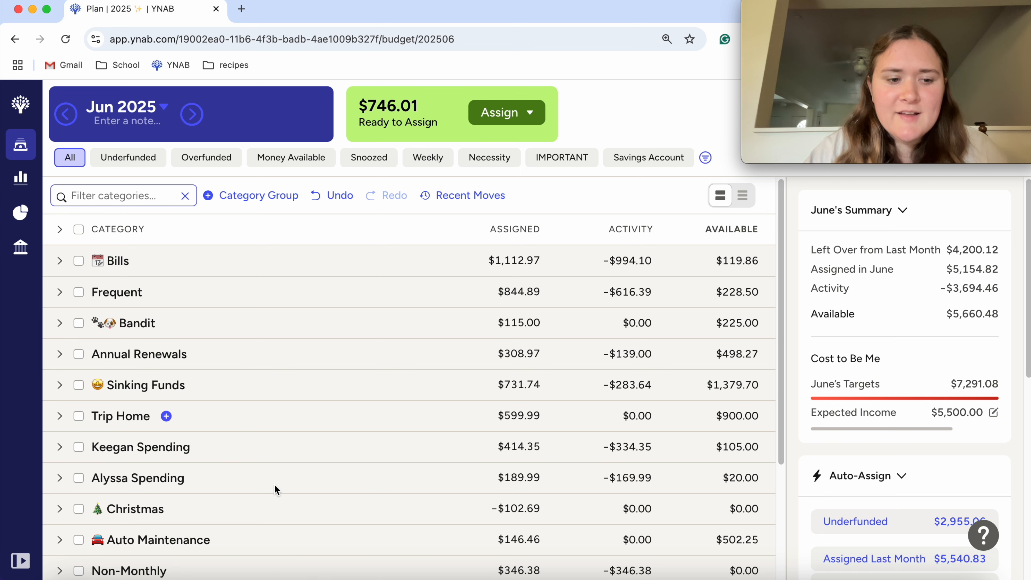
# Move the Auto Maintenance group directly below Annual Renewals and the Baby group directly below Trip Home.
pyautogui.moveTo(302, 543); pyautogui.dragTo(303, 385)
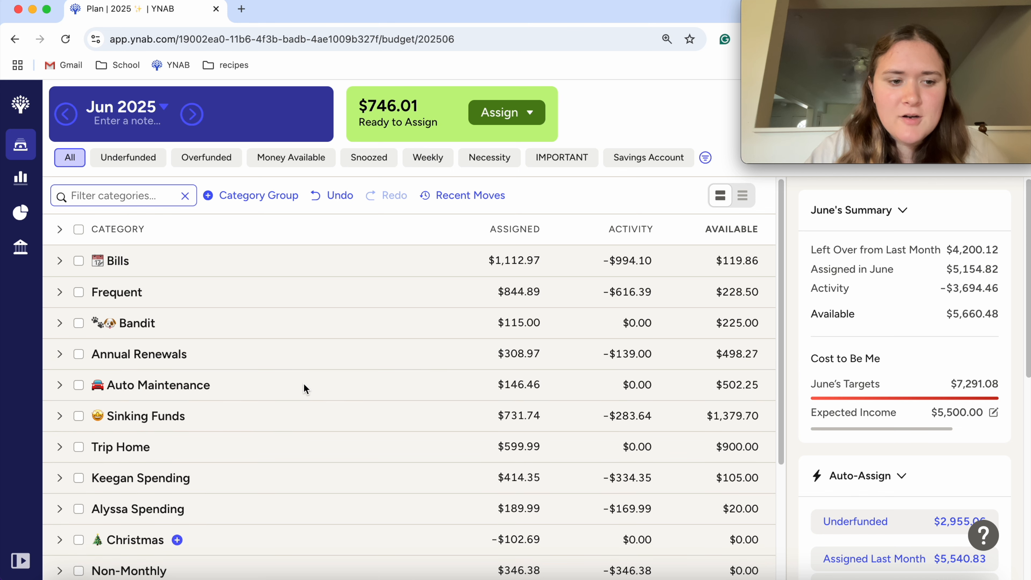
pyautogui.scroll(-1, 296, 555)
pyautogui.scroll(-3, 295, 552)
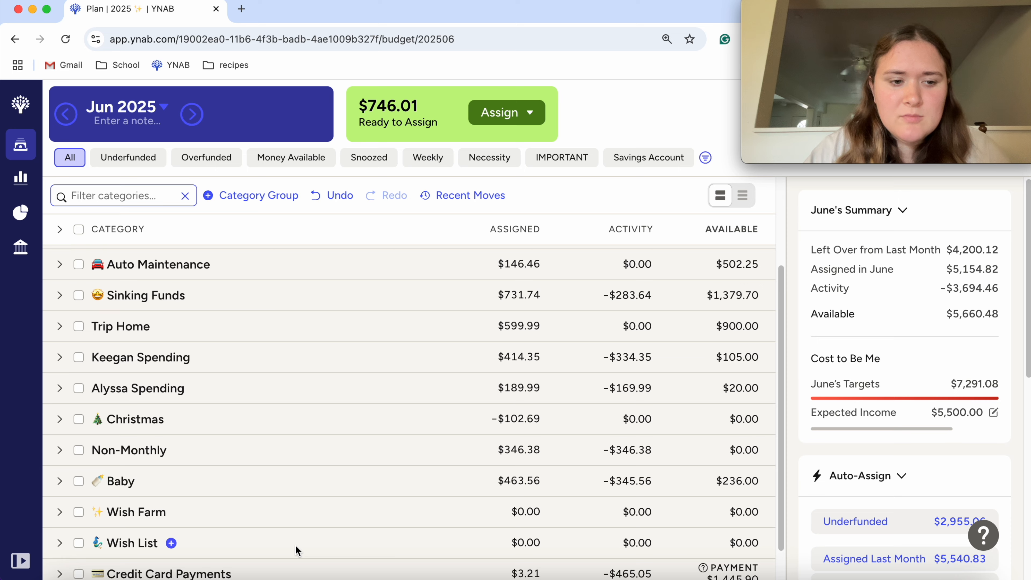
pyautogui.scroll(3, 296, 545)
pyautogui.moveTo(276, 569); pyautogui.dragTo(276, 442)
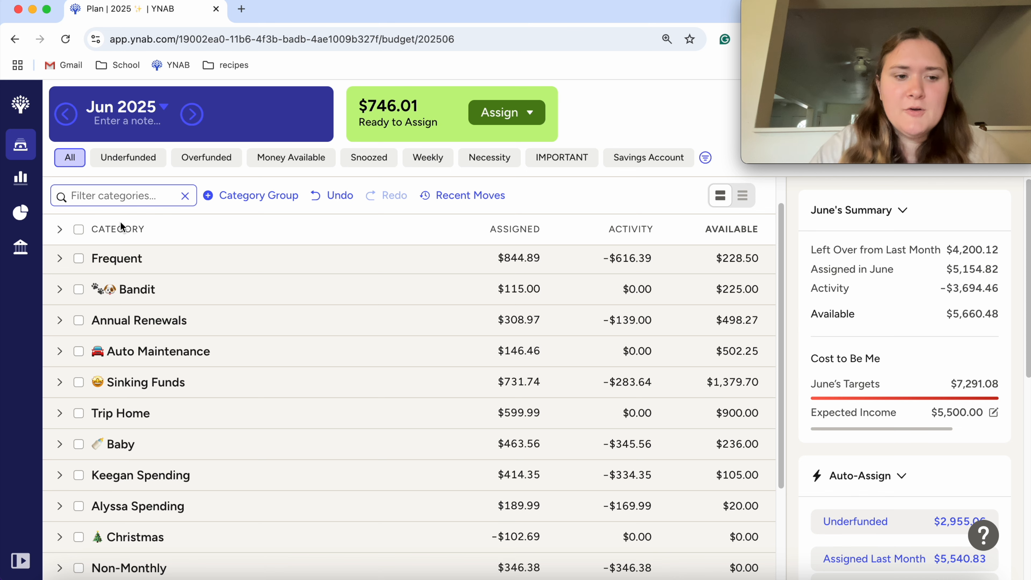
# Expand the Annual Renewals group and review its yearly categories, checking the Amazon Prime category's balance and target.
pyautogui.click(59, 320)
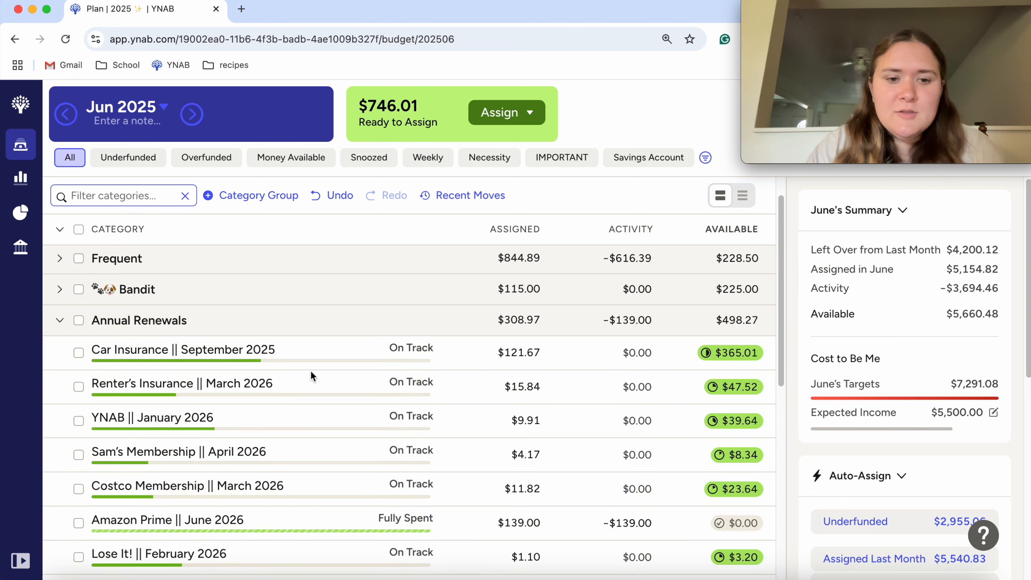
pyautogui.scroll(-3, 405, 369)
pyautogui.scroll(1, 366, 357)
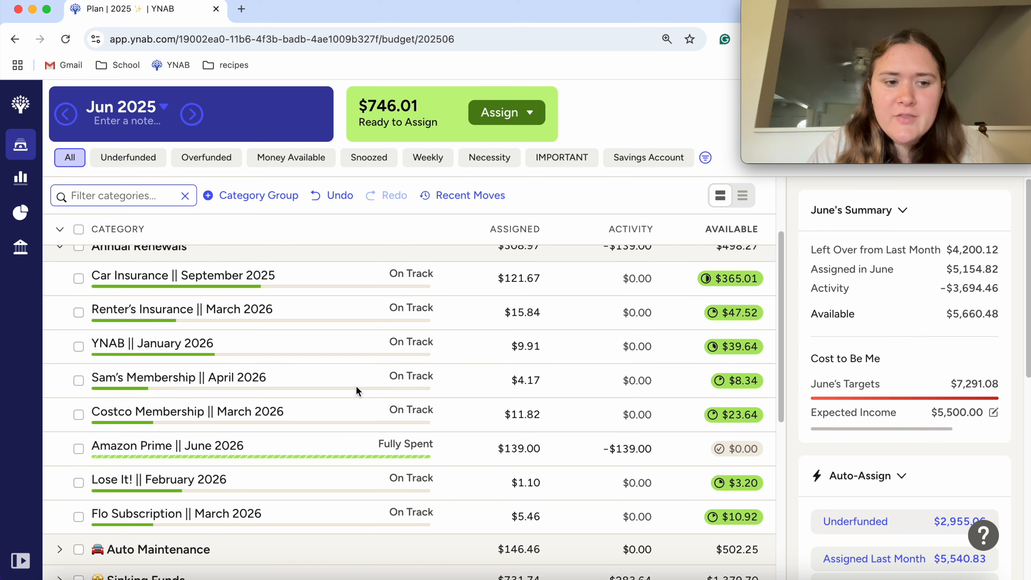
pyautogui.scroll(1, 116, 300)
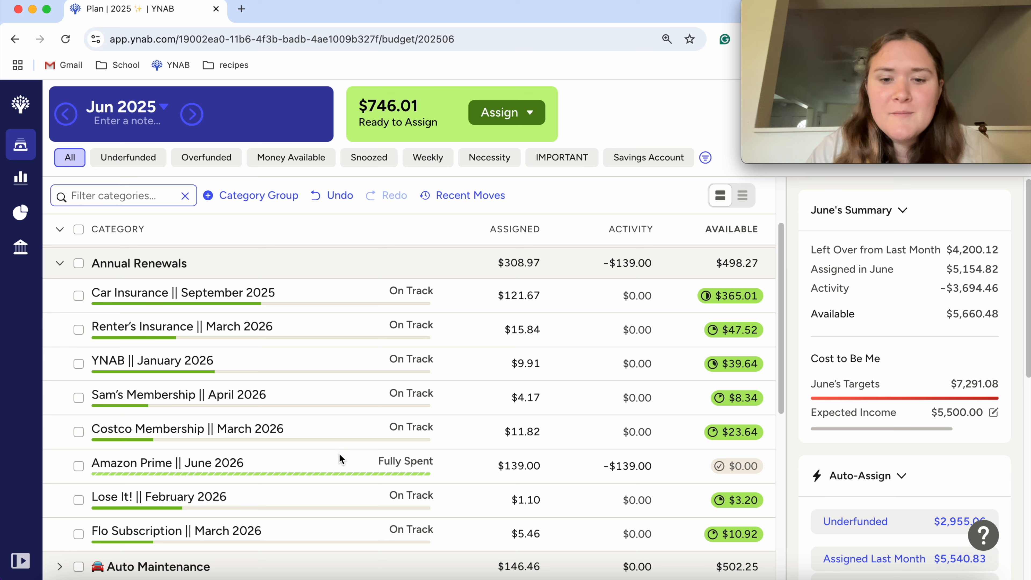
pyautogui.click(334, 460)
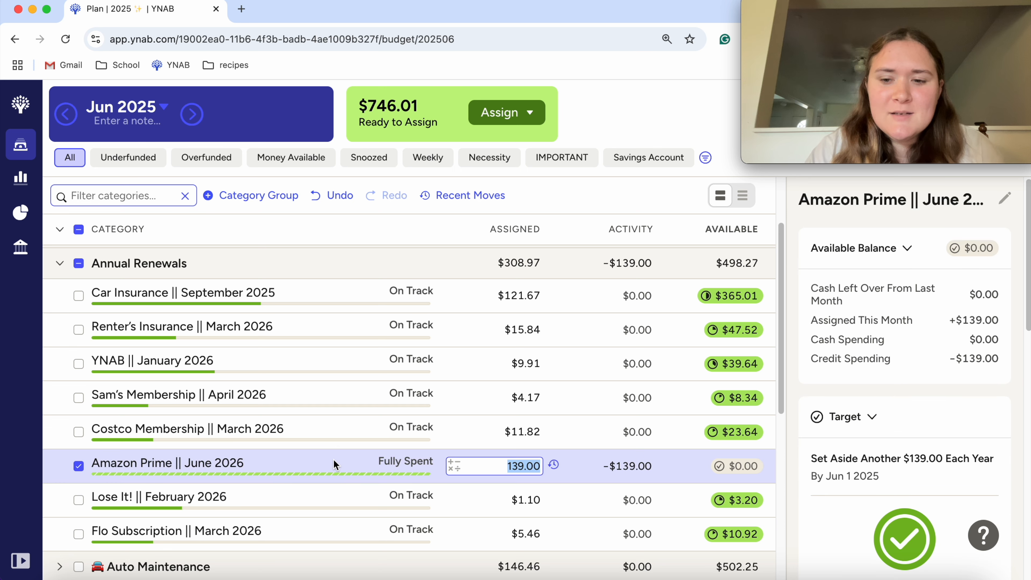
pyautogui.click(194, 123)
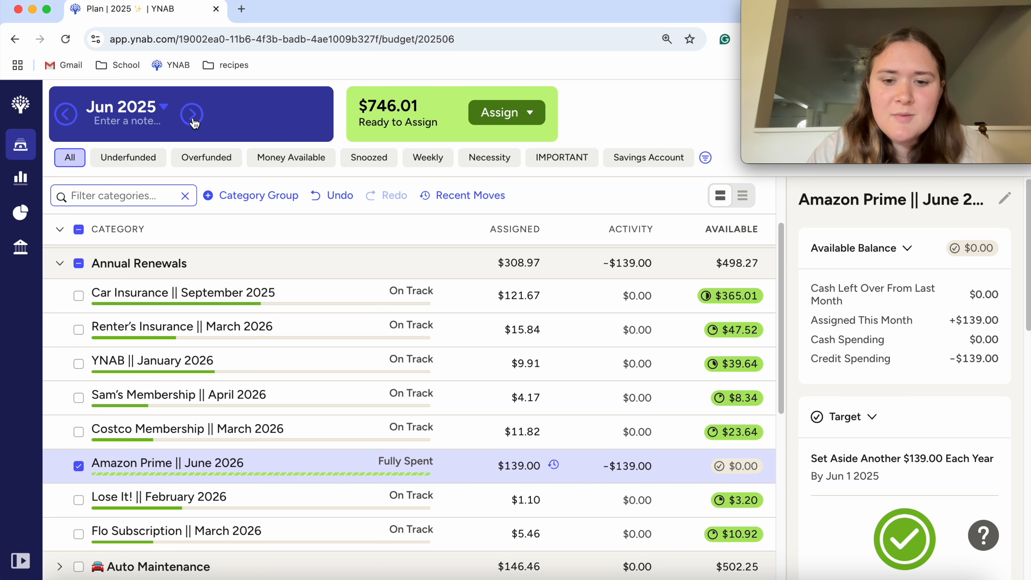
pyautogui.click(67, 115)
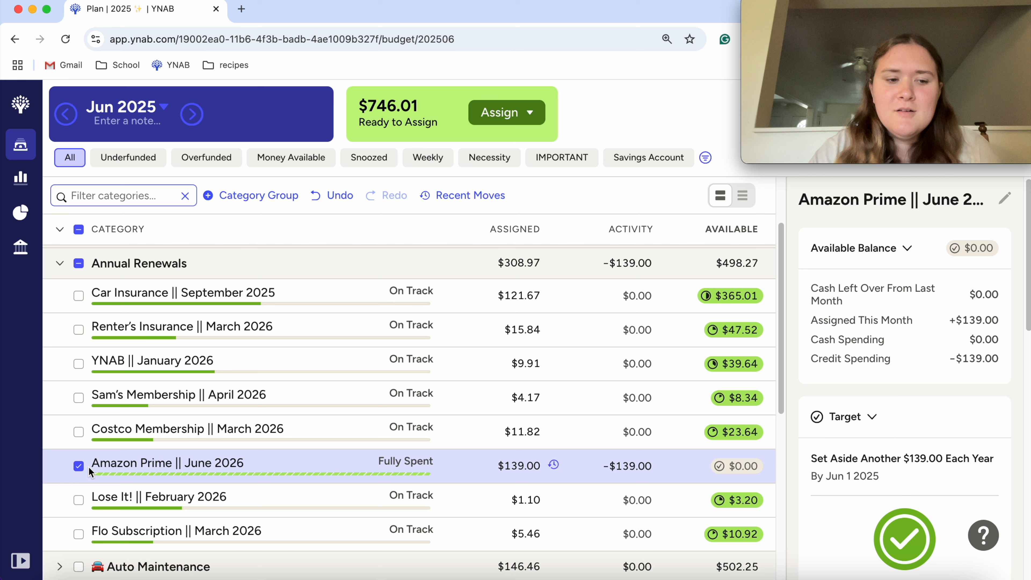
pyautogui.click(79, 467)
pyautogui.scroll(-1, 400, 465)
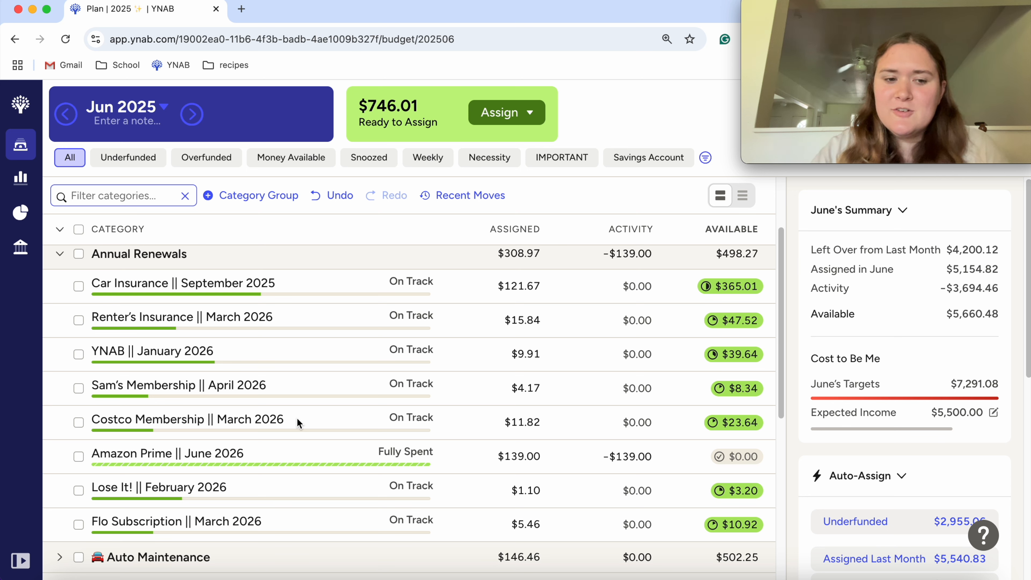
# Collapse the Annual Renewals group, and review the Auto Maintenance group's categories before collapsing it as well.
pyautogui.click(60, 254)
pyautogui.click(60, 284)
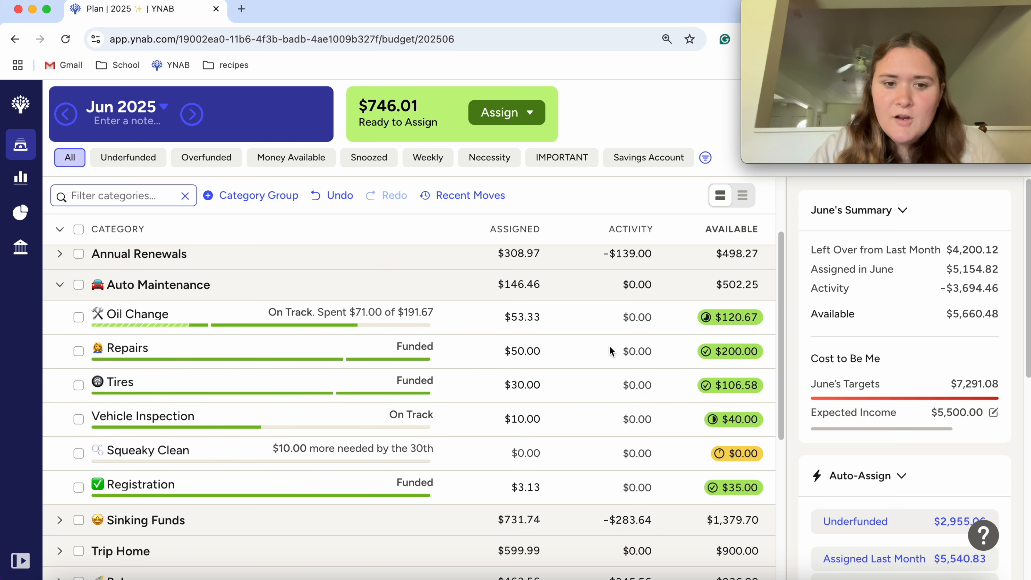
pyautogui.click(60, 286)
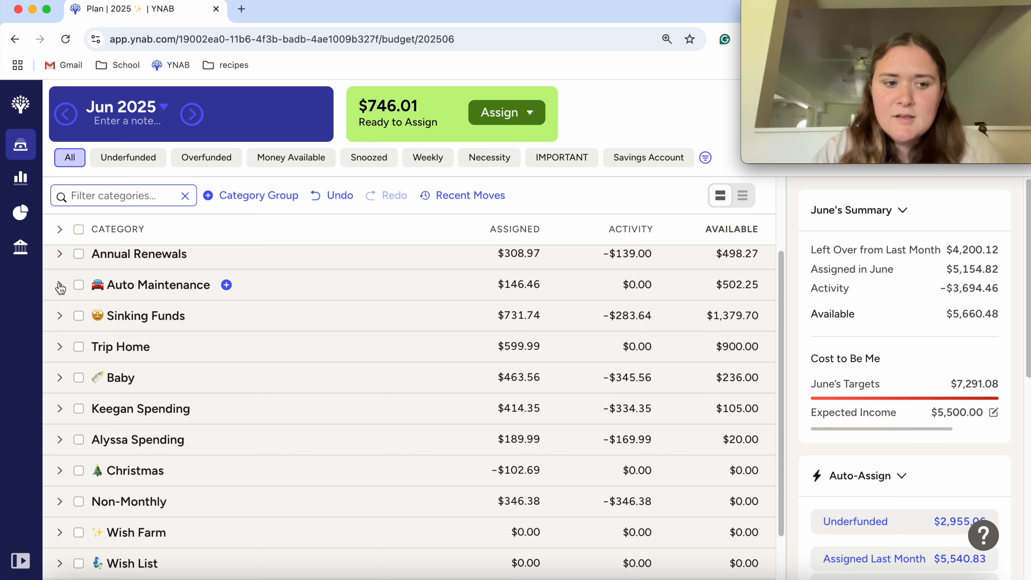
# Expand the Sinking Funds group and add $131.54 to the June assigned amount of the Uniform Inspection category.
pyautogui.click(59, 316)
pyautogui.scroll(-1, 278, 415)
pyautogui.scroll(-1, 276, 412)
pyautogui.click(518, 345)
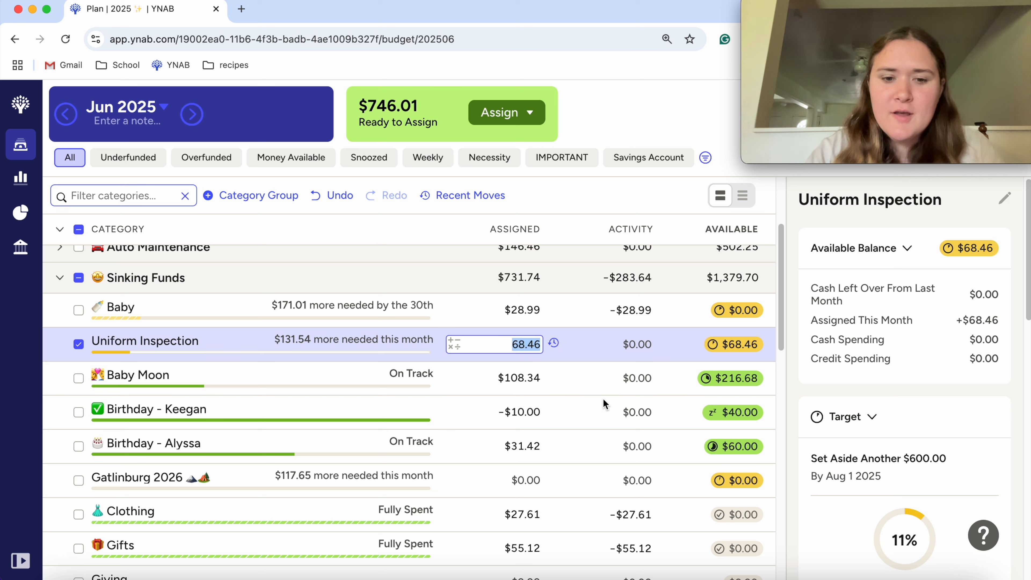
pyautogui.press('Right')
pyautogui.write('+')
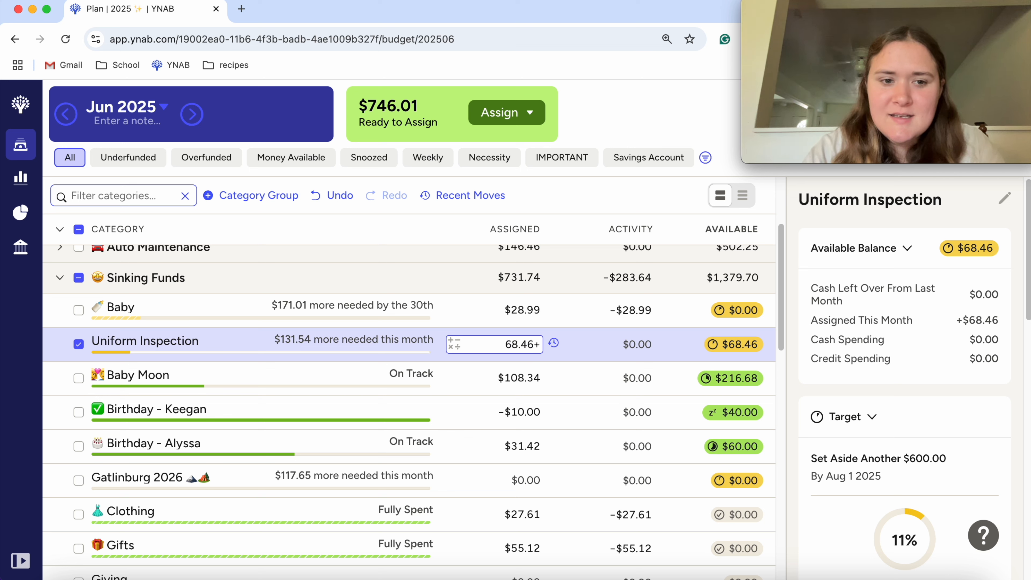
pyautogui.write('131.54')
pyautogui.press('Return')
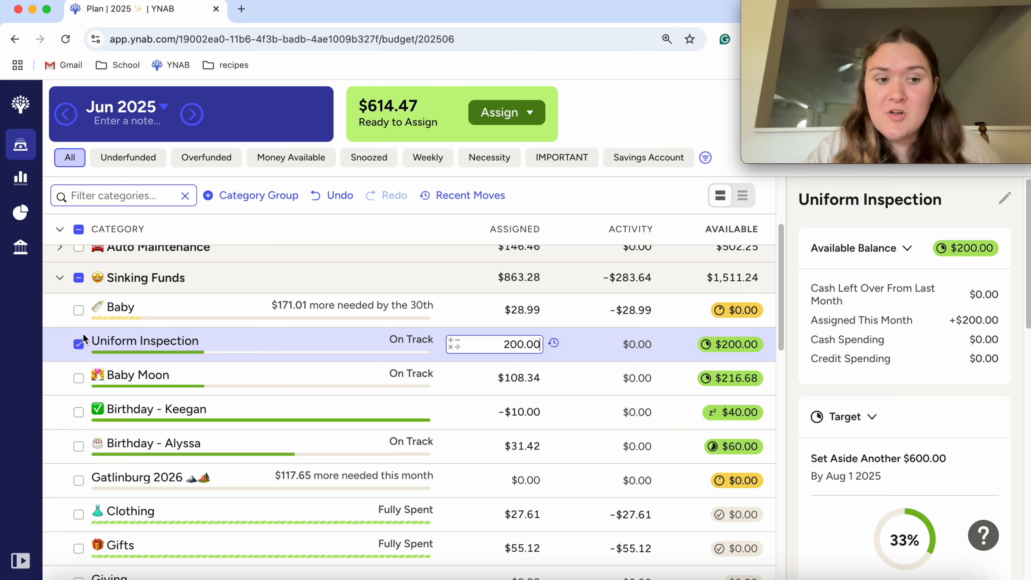
pyautogui.click(78, 346)
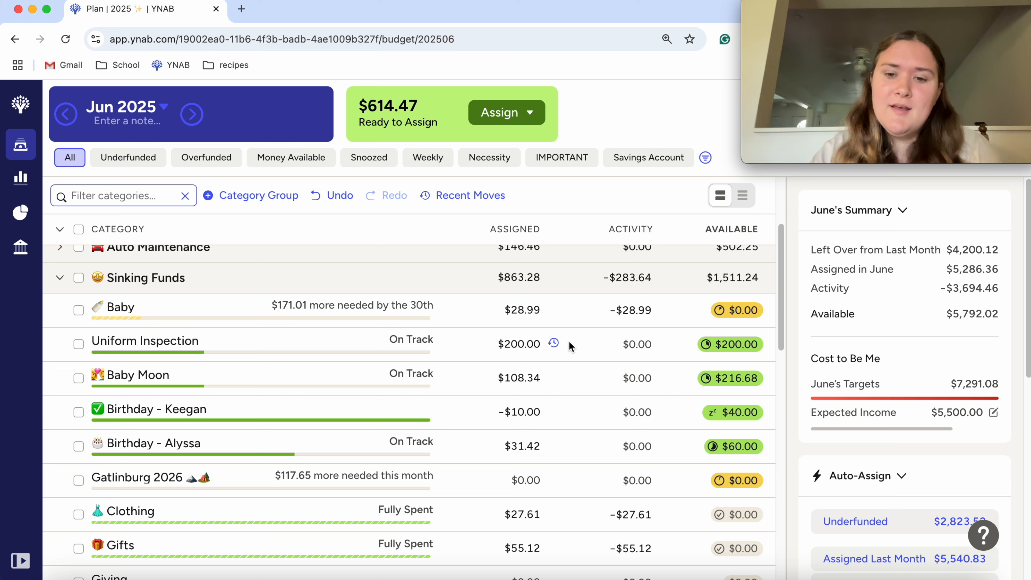
# Skim the Sinking Funds categories and collapse the June's Summary section.
pyautogui.scroll(-5, 928, 357)
pyautogui.scroll(5, 929, 360)
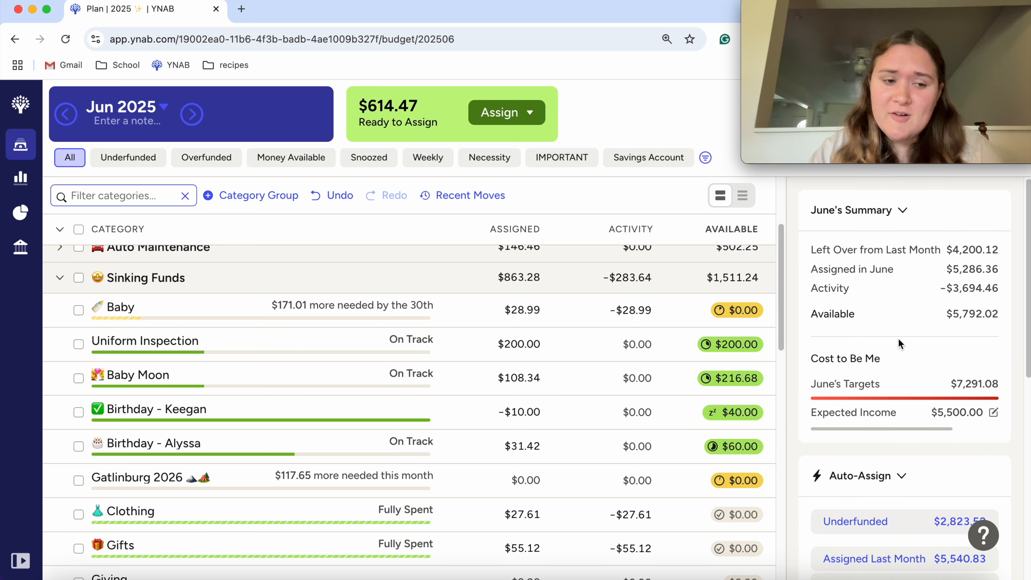
pyautogui.click(906, 210)
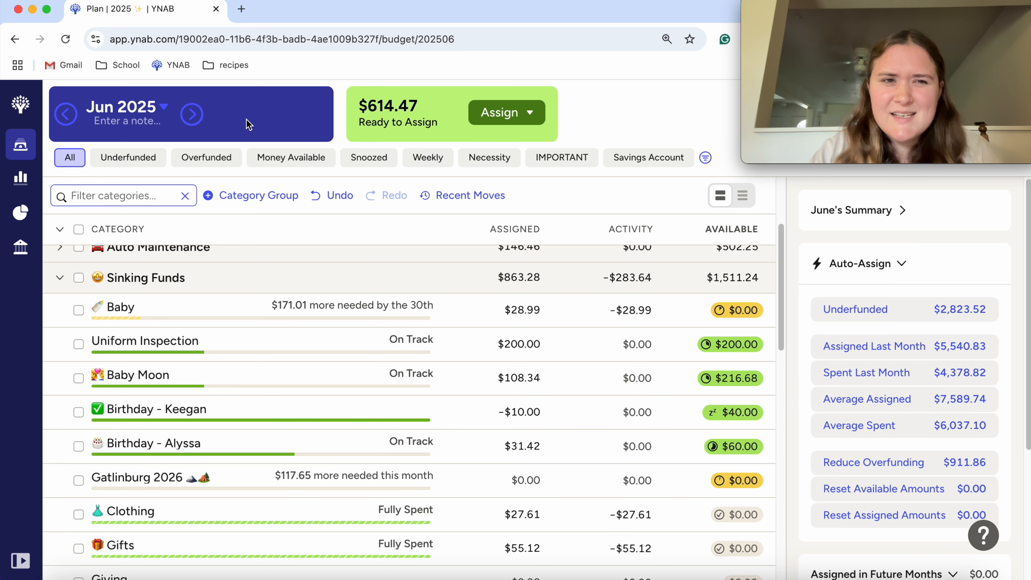
# Look up the spelling of "arbitrary" in a new browser tab, and return to the budget plan.
pyautogui.click(243, 10)
pyautogui.write('arbirt')
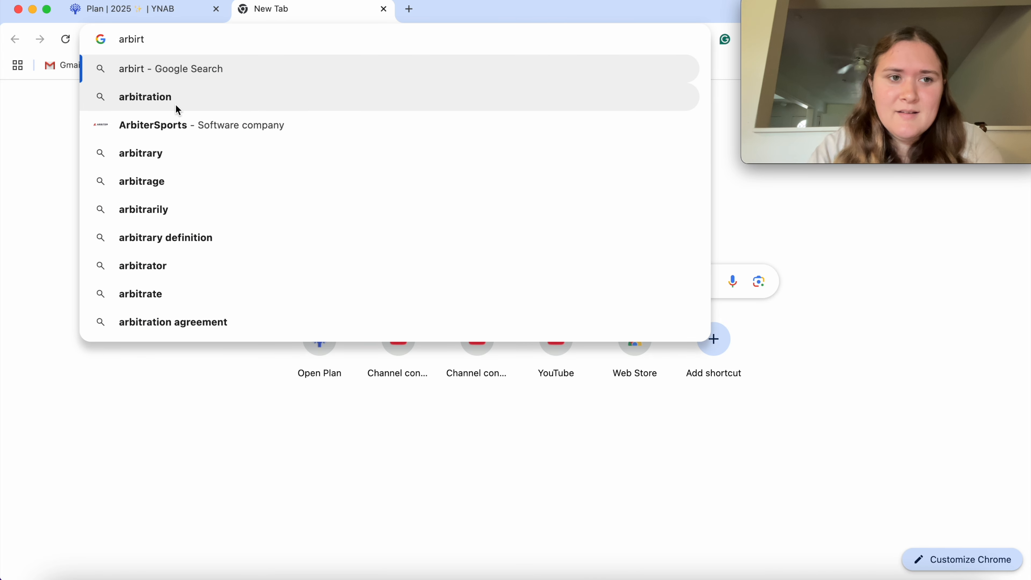
pyautogui.press('BackSpace')
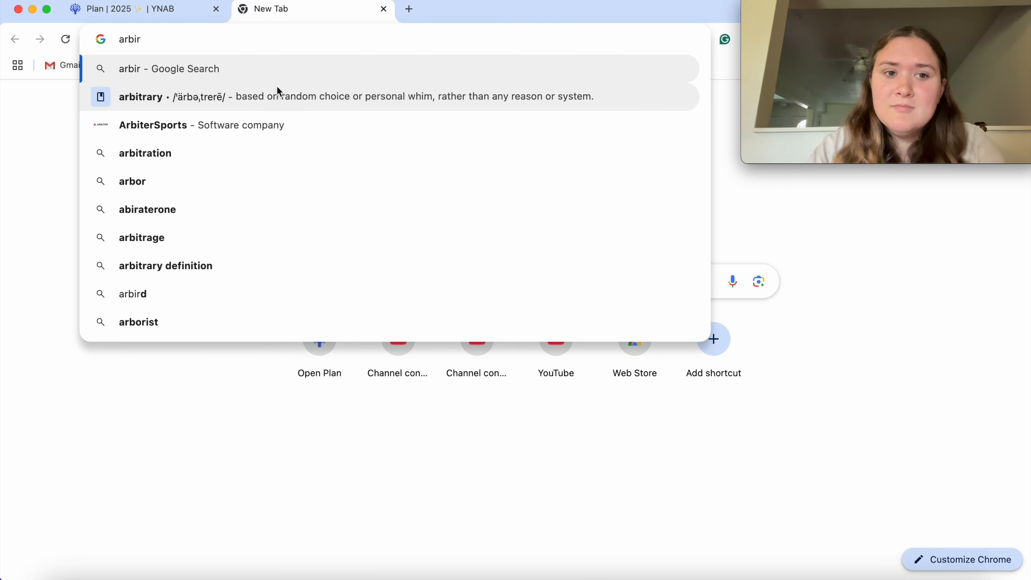
pyautogui.click(166, 9)
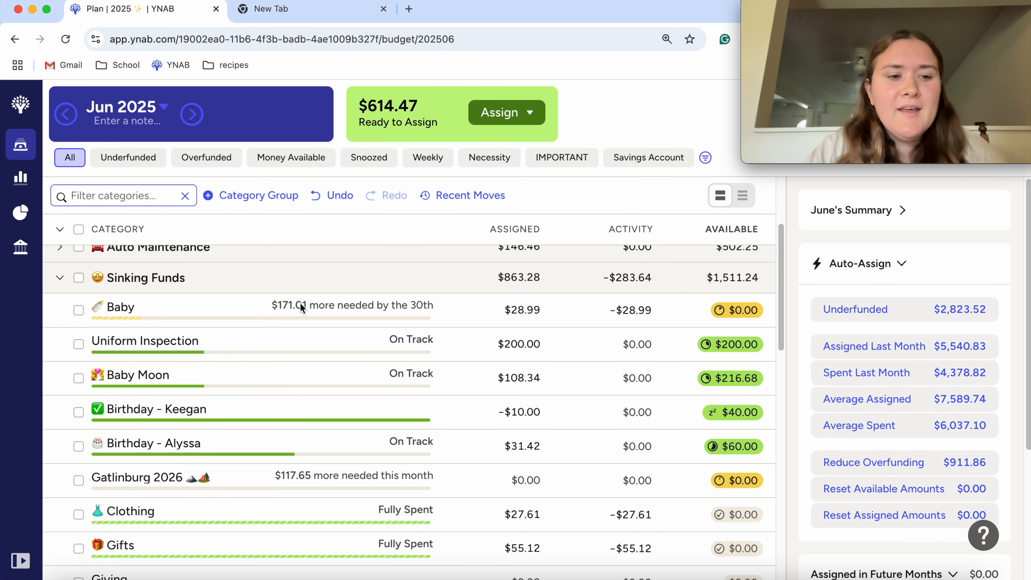
# Check the available money of the snoozed birthday category without moving any of it.
pyautogui.scroll(-1, 288, 379)
pyautogui.scroll(-3, 287, 375)
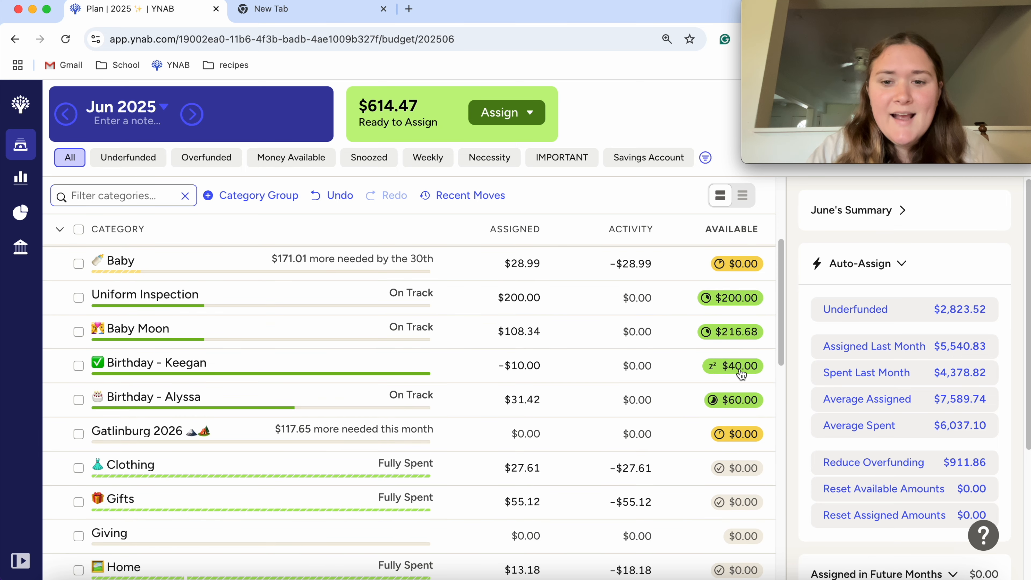
pyautogui.click(730, 377)
pyautogui.click(772, 538)
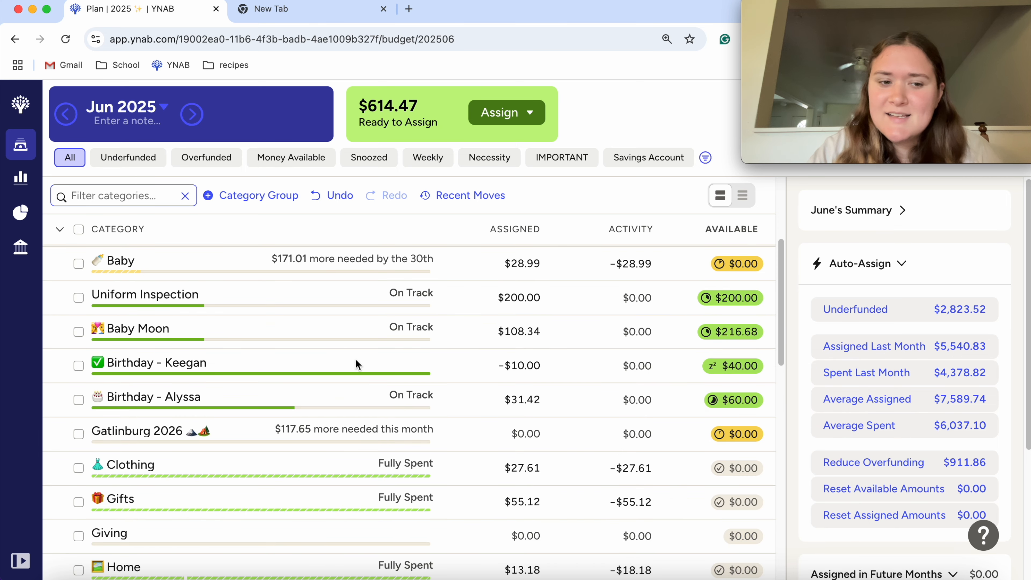
# Check the balance and target of the on-track birthday category and of the Gatlinburg 2026 category, leaving both deselected.
pyautogui.scroll(-5, 354, 358)
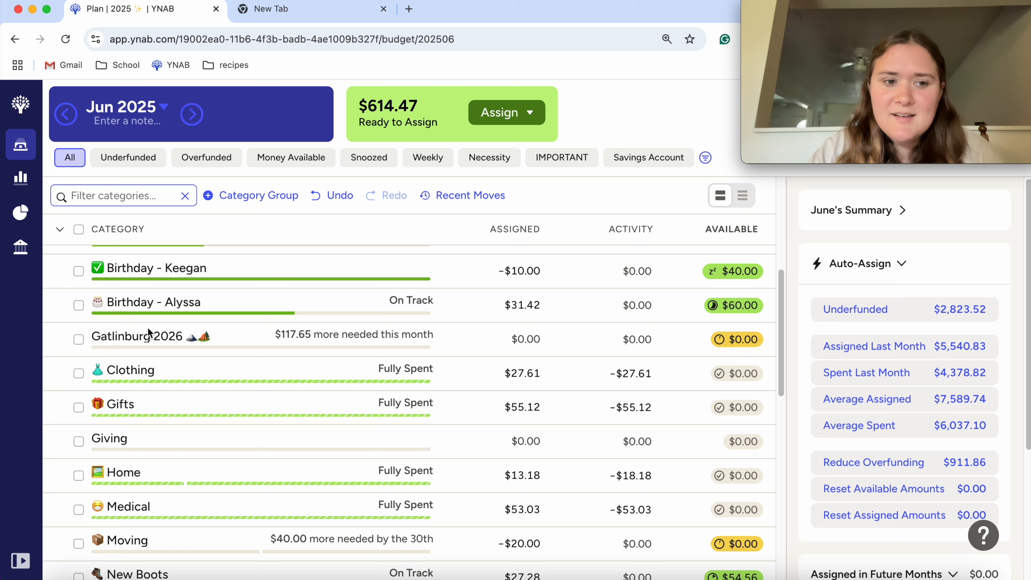
pyautogui.click(513, 301)
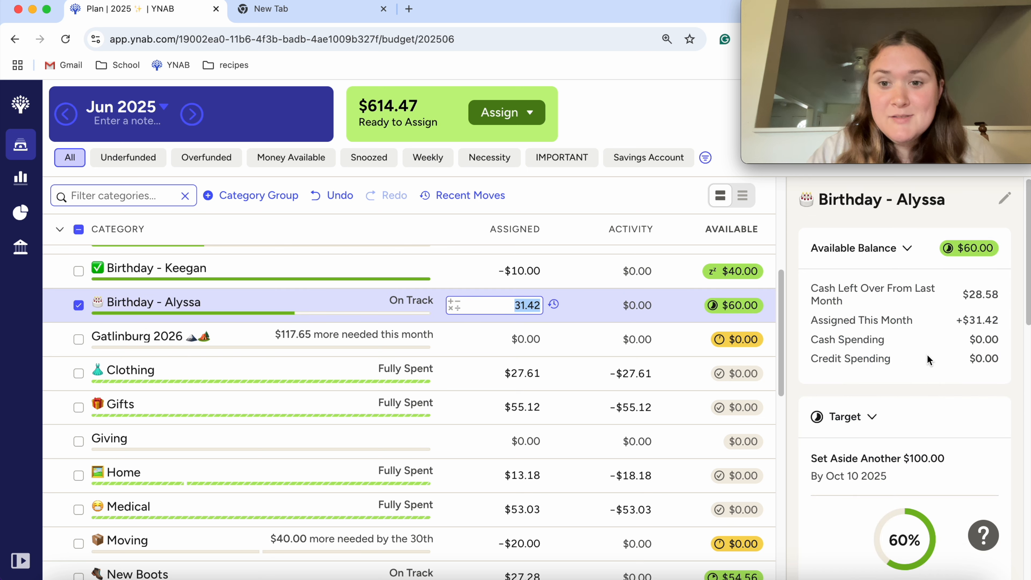
pyautogui.scroll(-6, 914, 372)
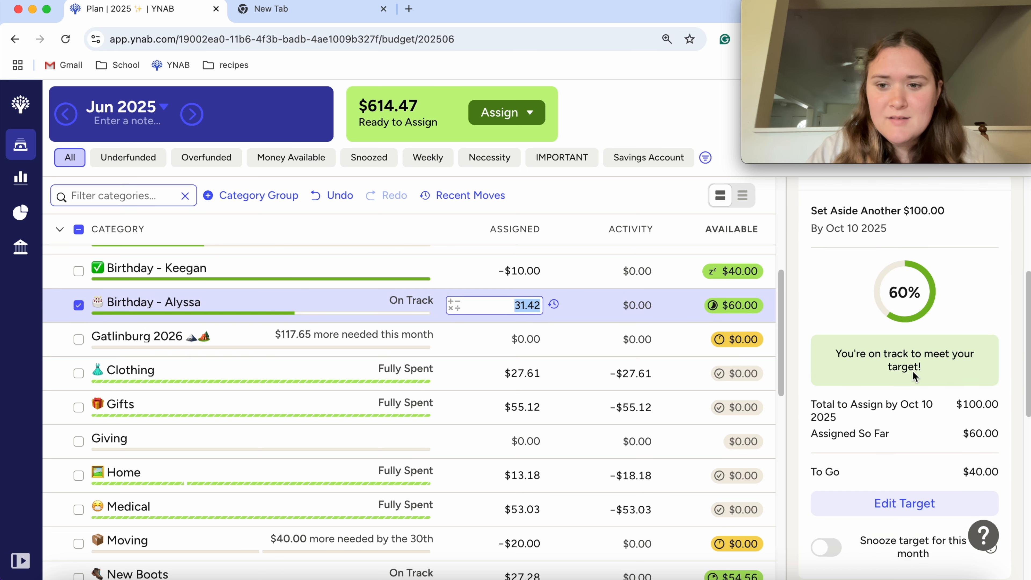
pyautogui.scroll(3, 885, 369)
pyautogui.click(80, 304)
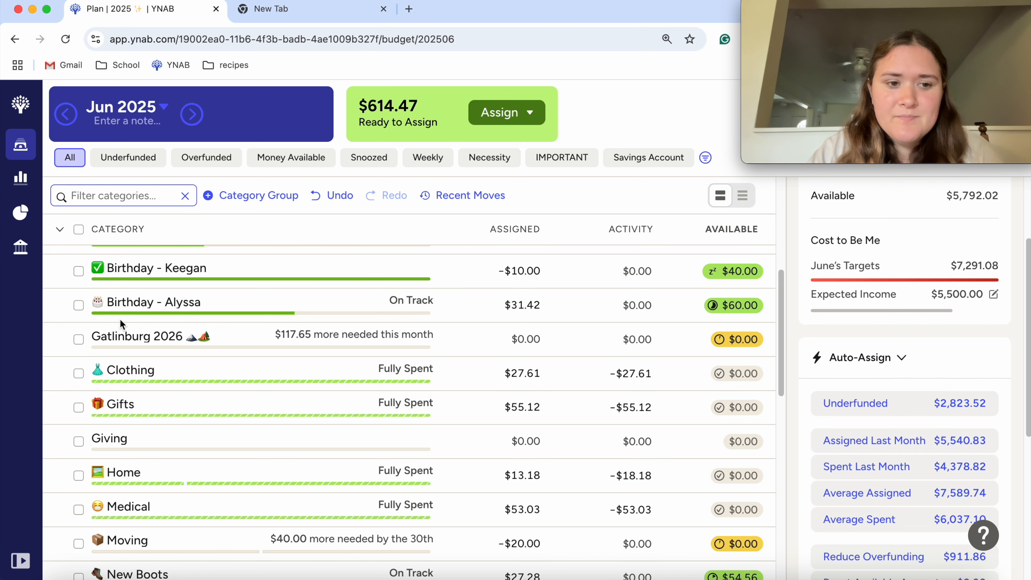
pyautogui.click(94, 347)
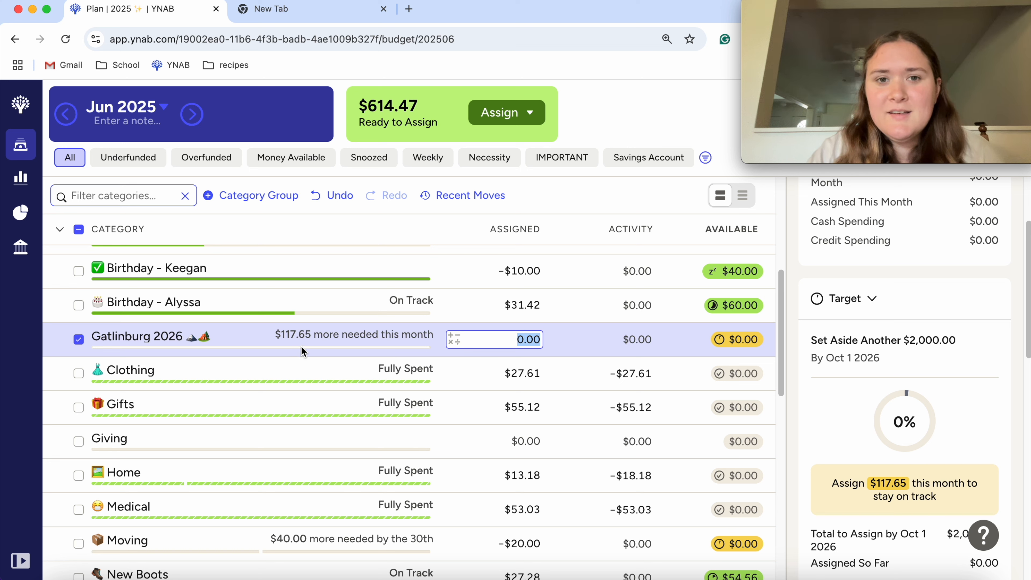
pyautogui.click(74, 341)
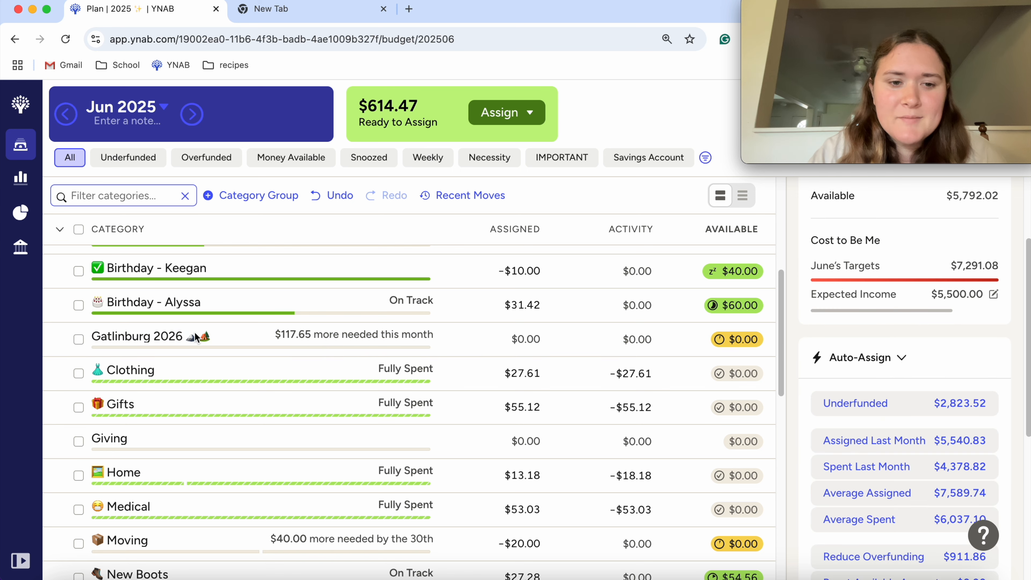
# Set the June assigned amount of the Moving category to $40.00 and deselect the category.
pyautogui.scroll(-1, 119, 357)
pyautogui.scroll(-3, 121, 358)
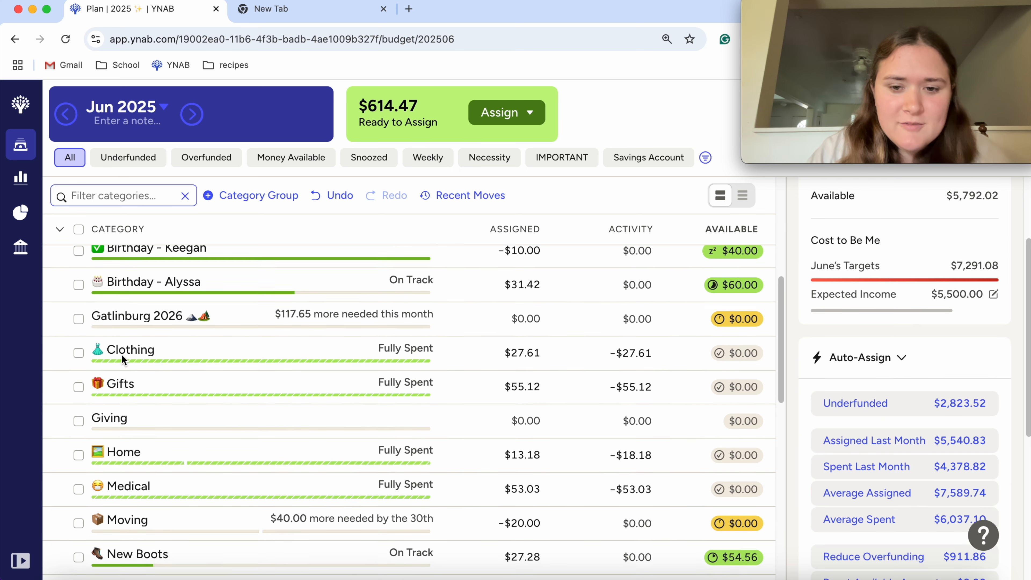
pyautogui.scroll(-3, 128, 353)
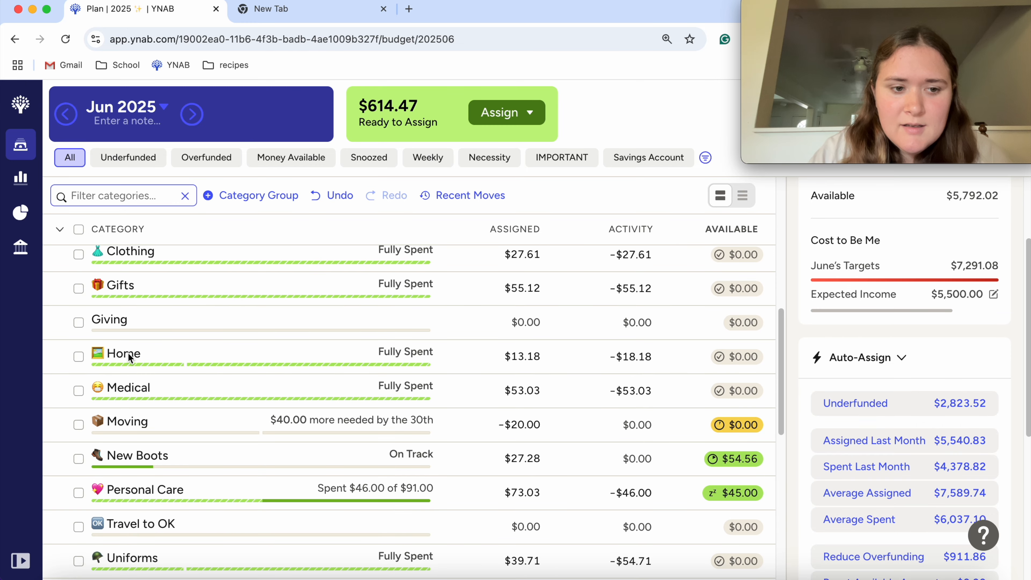
pyautogui.click(517, 370)
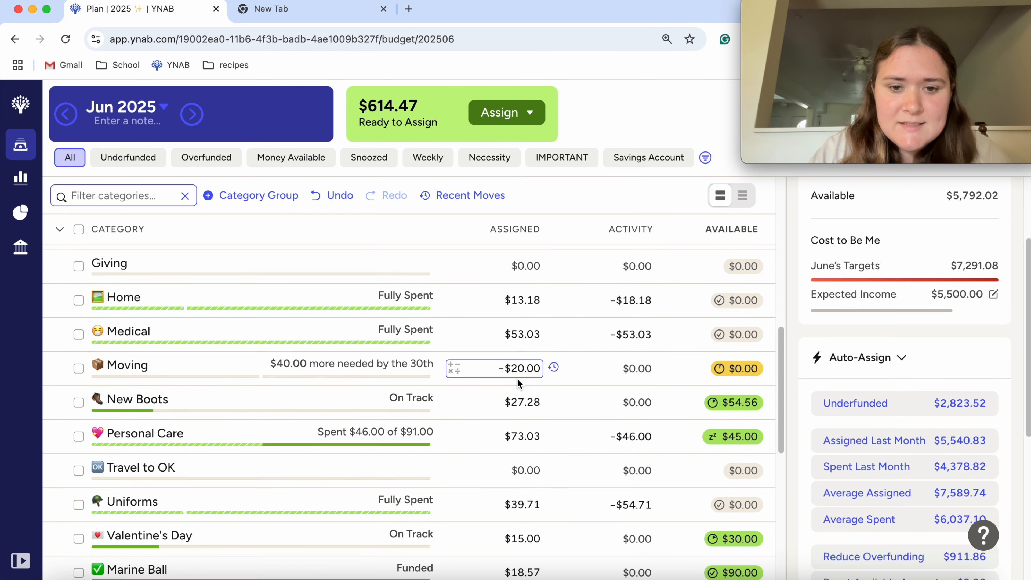
pyautogui.write('40')
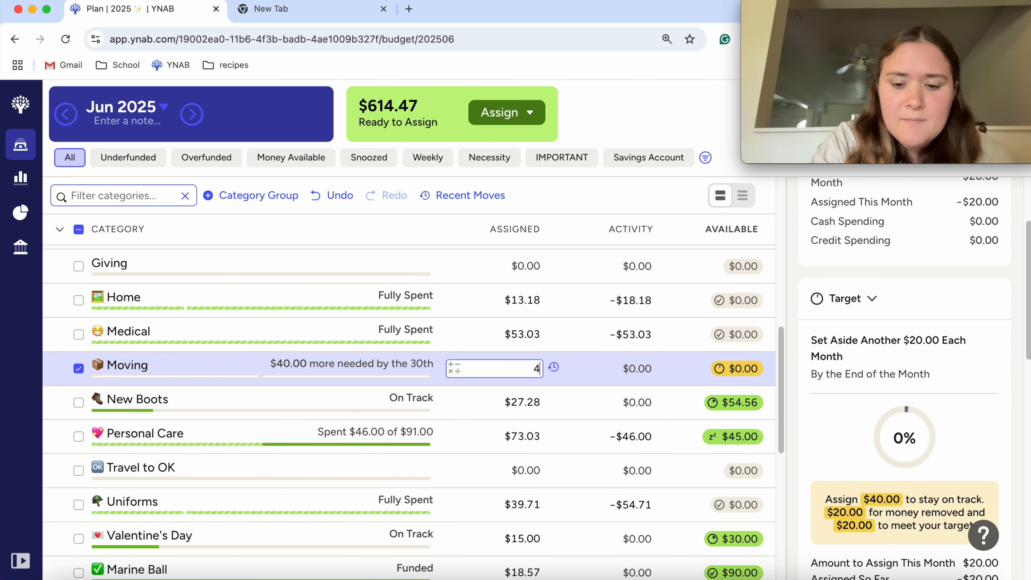
pyautogui.press('Return')
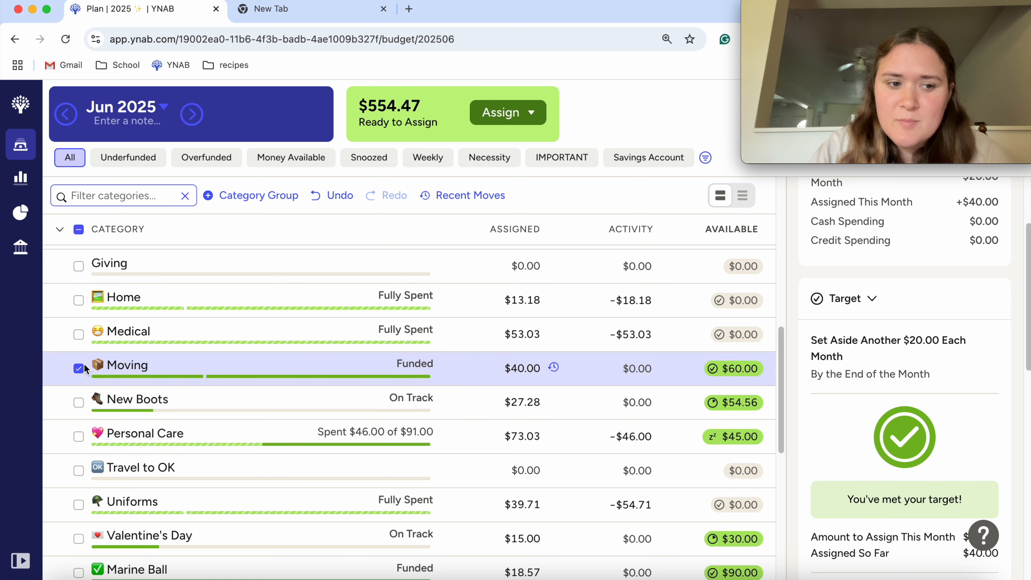
pyautogui.click(79, 368)
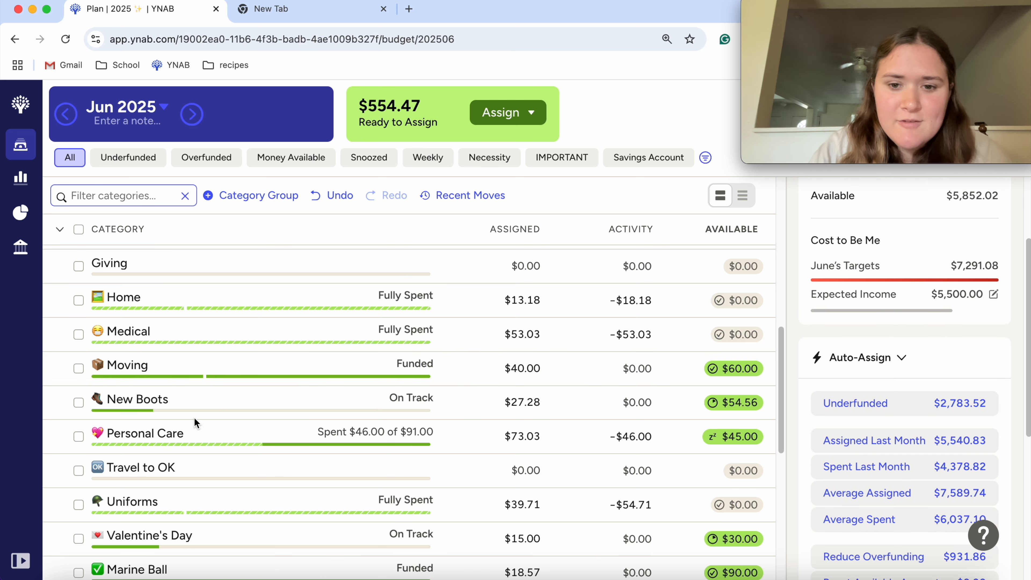
# Check the target details of the Marine Ball category and deselect it.
pyautogui.scroll(-4, 382, 407)
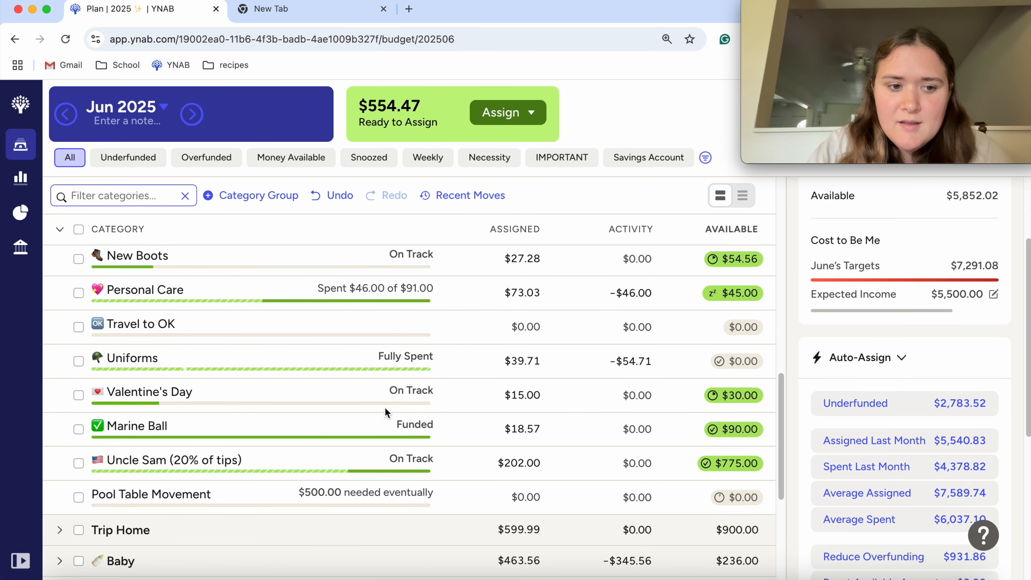
pyautogui.click(372, 427)
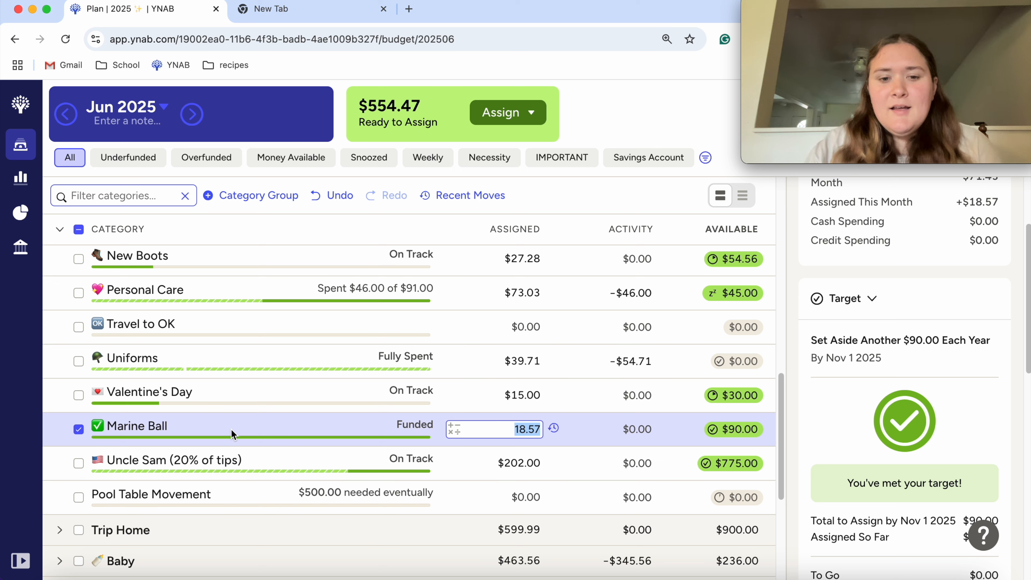
pyautogui.scroll(-1, 902, 412)
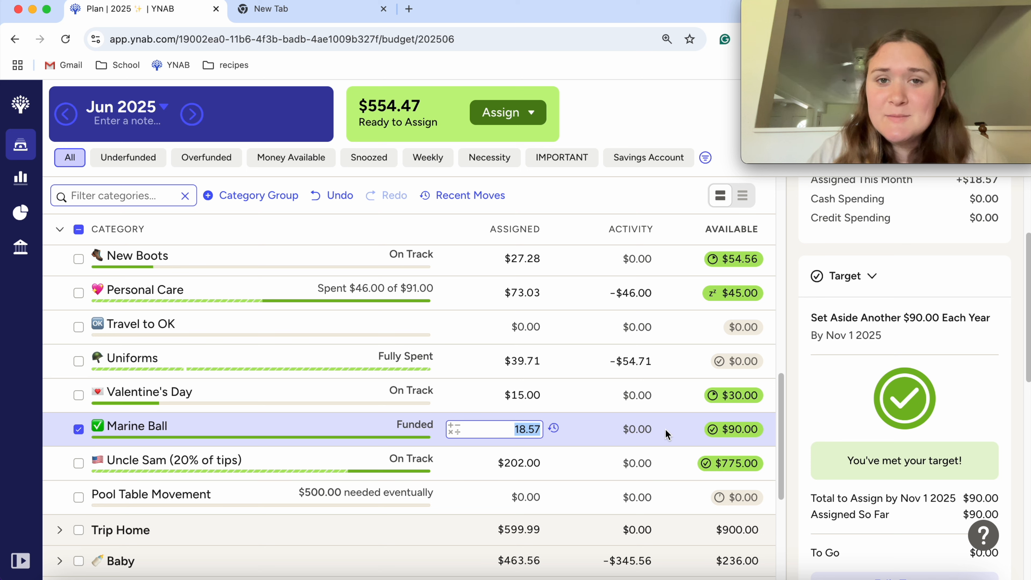
pyautogui.click(261, 425)
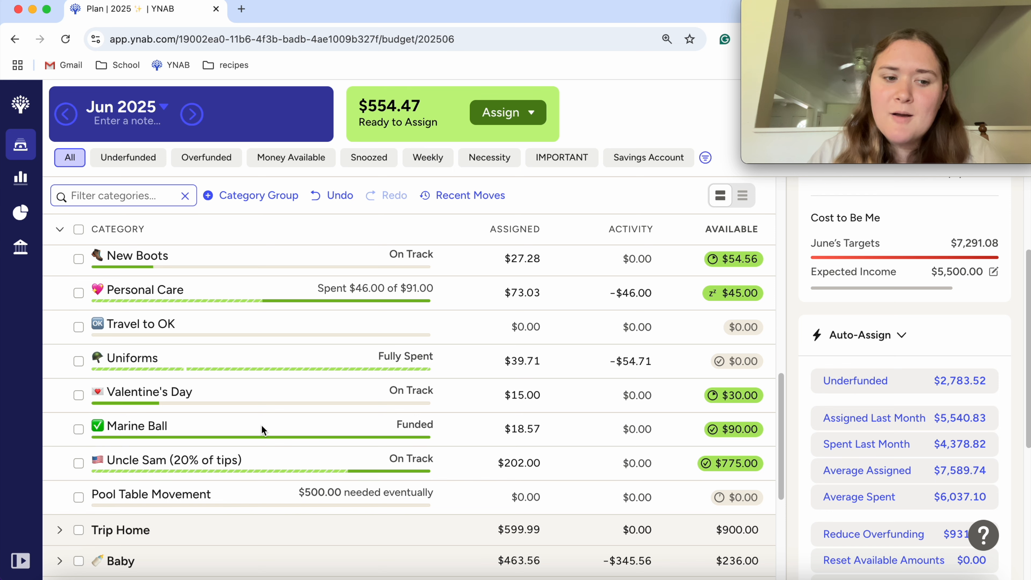
# Expand the Trip Home group to review its categories, and collapse it again.
pyautogui.scroll(-6, 156, 347)
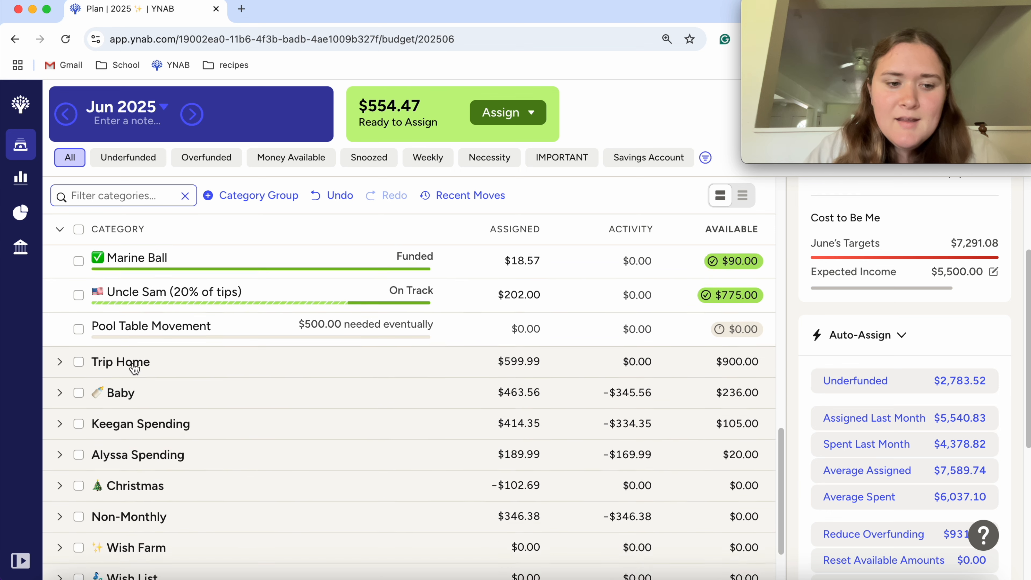
pyautogui.click(58, 287)
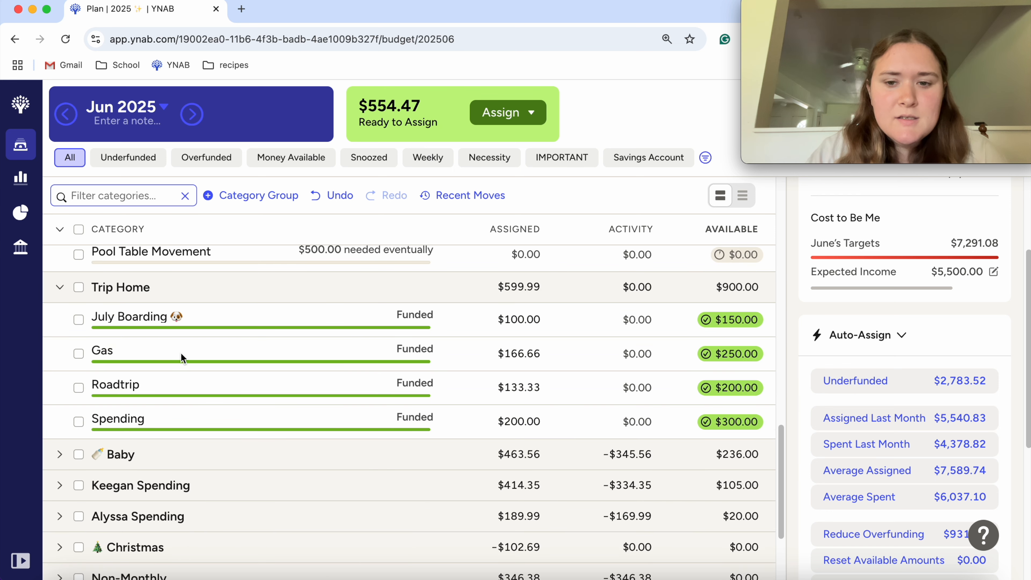
pyautogui.click(58, 288)
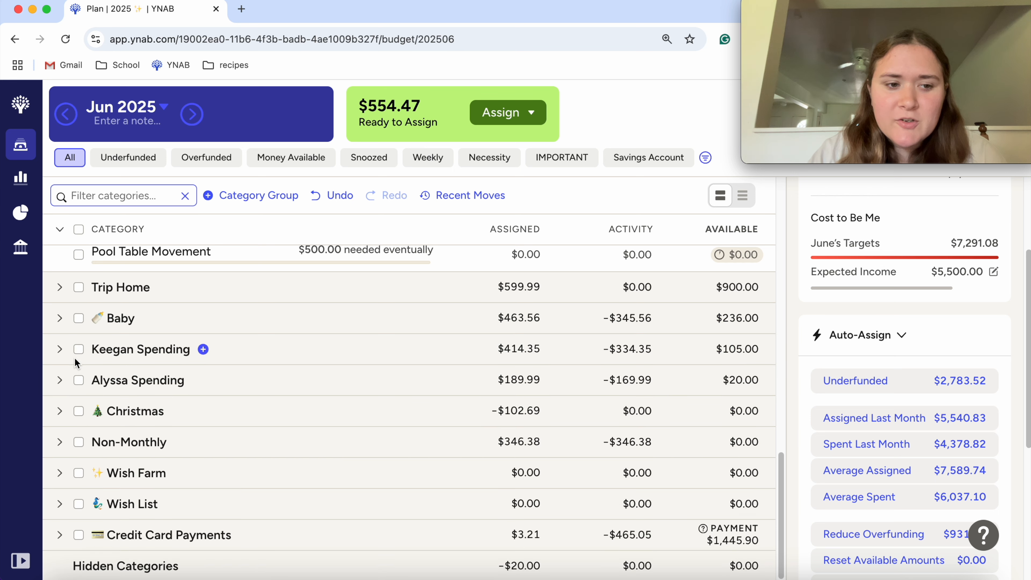
# Expand the Baby group and assign $200.00 to the Baby Holding Category for June.
pyautogui.click(60, 319)
pyautogui.scroll(-2, 403, 426)
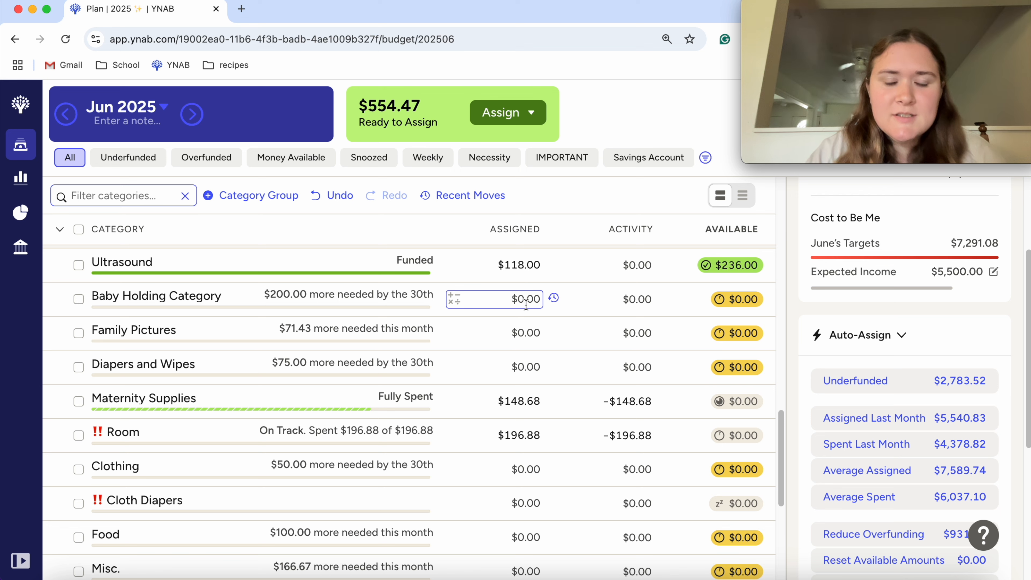
pyautogui.click(526, 300)
pyautogui.write('200')
pyautogui.press('Return')
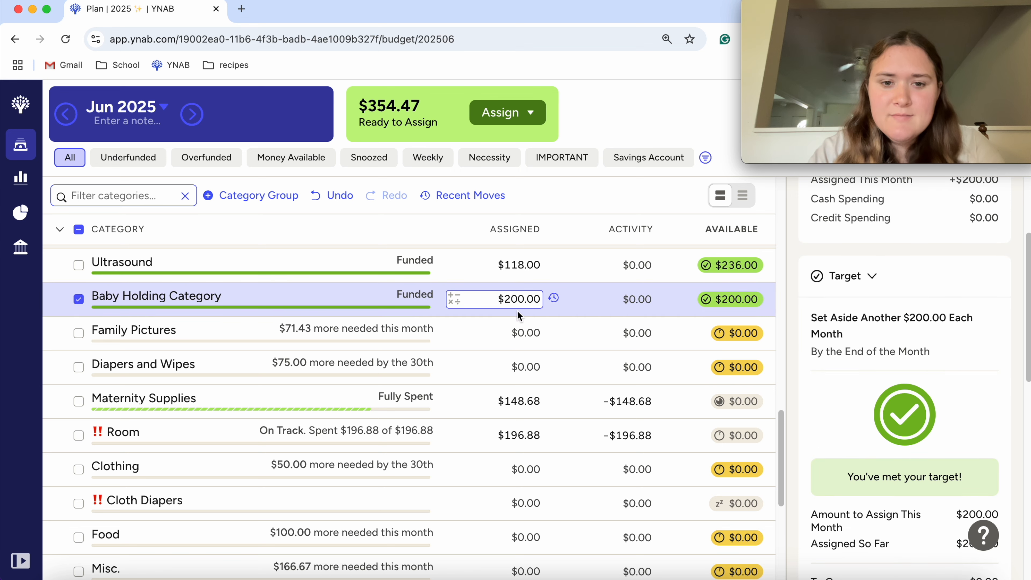
# Assign $71.43 to the Family Pictures category, review its target, and deselect it.
pyautogui.write('71.43')
pyautogui.press('Return')
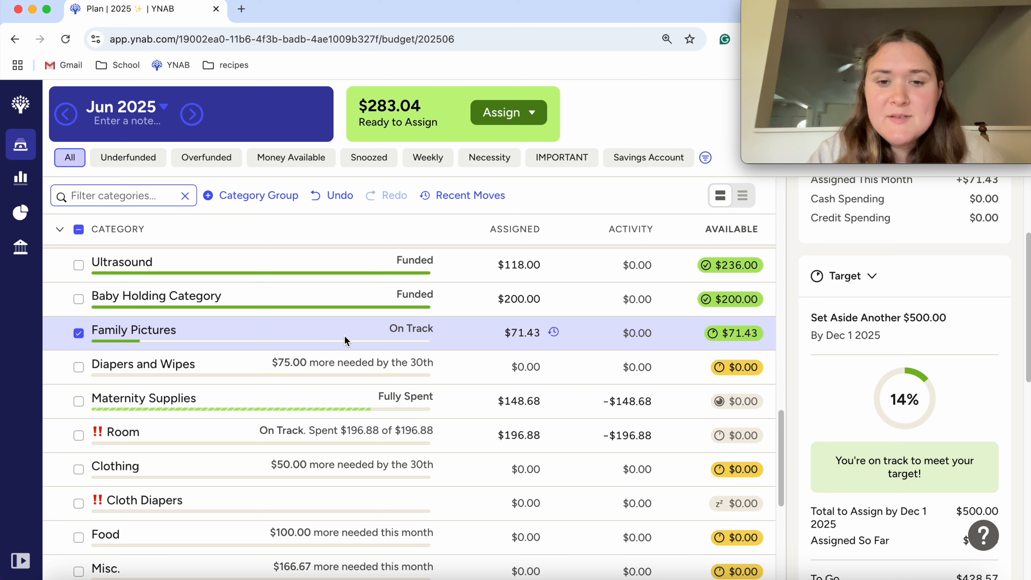
pyautogui.scroll(-1, 923, 349)
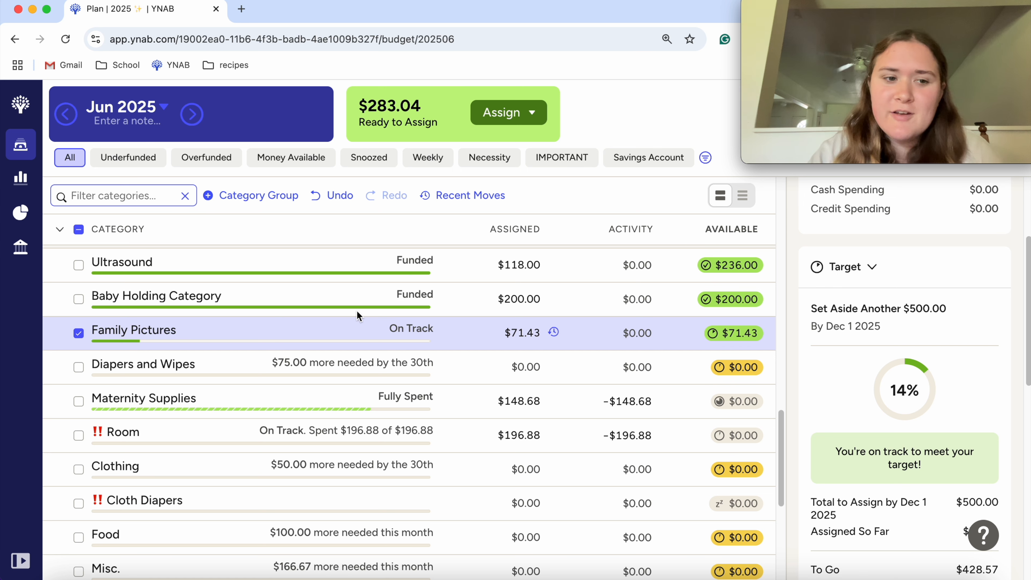
pyautogui.click(74, 334)
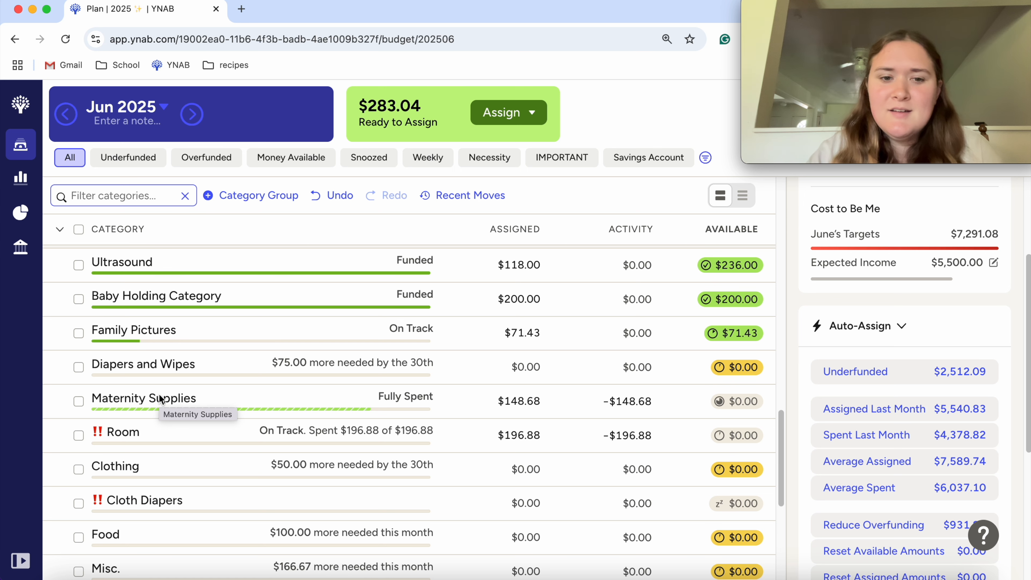
# Review the remaining categories in the Baby group and the amounts they still need.
pyautogui.scroll(-3, 203, 333)
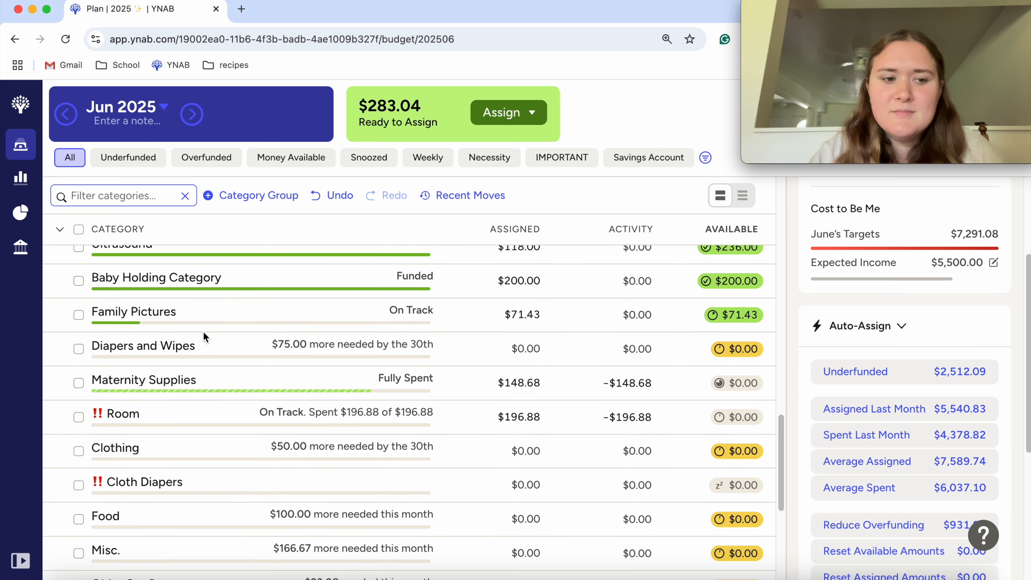
pyautogui.scroll(-1, 204, 333)
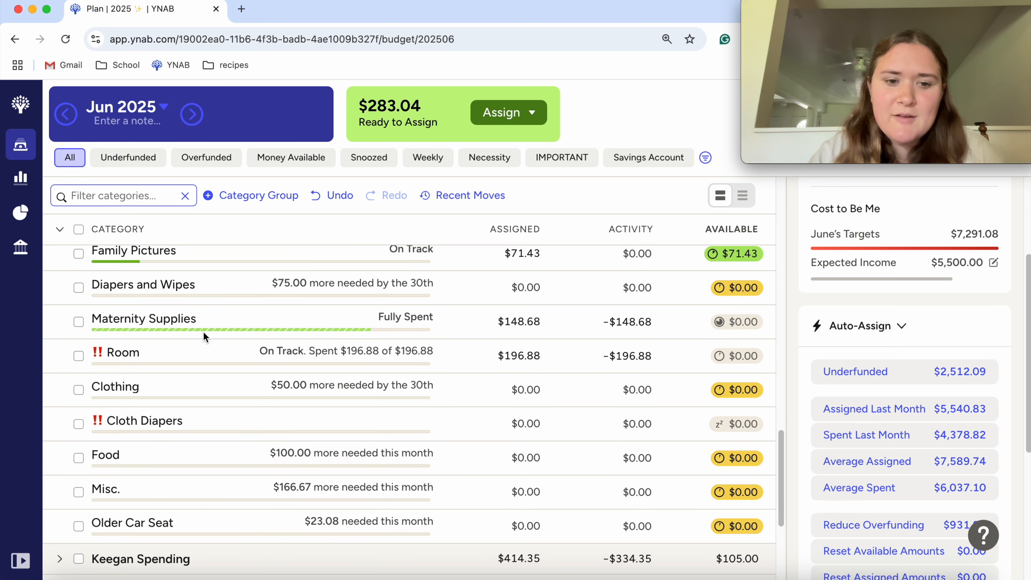
pyautogui.scroll(-2, 203, 331)
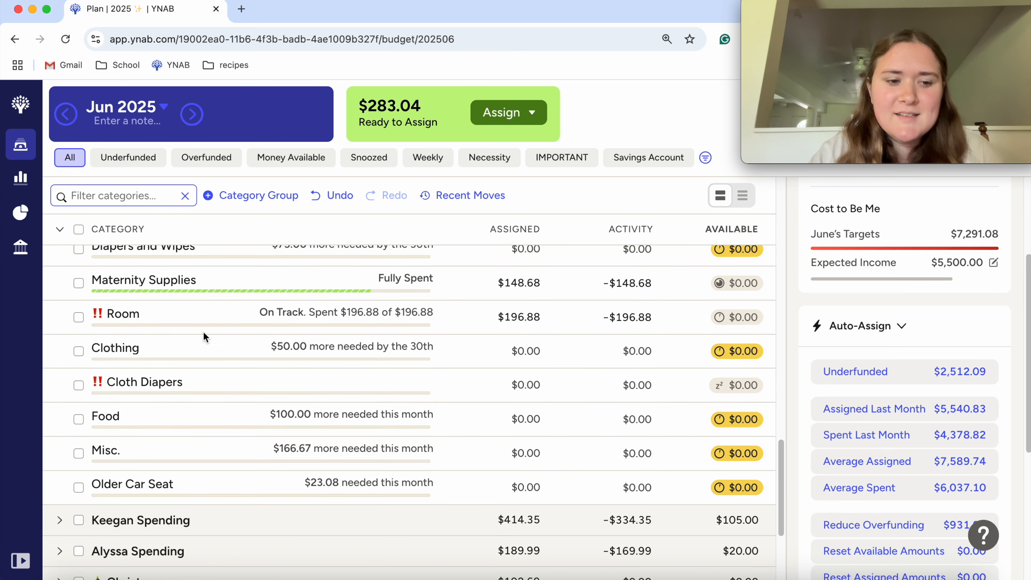
pyautogui.scroll(11, 203, 332)
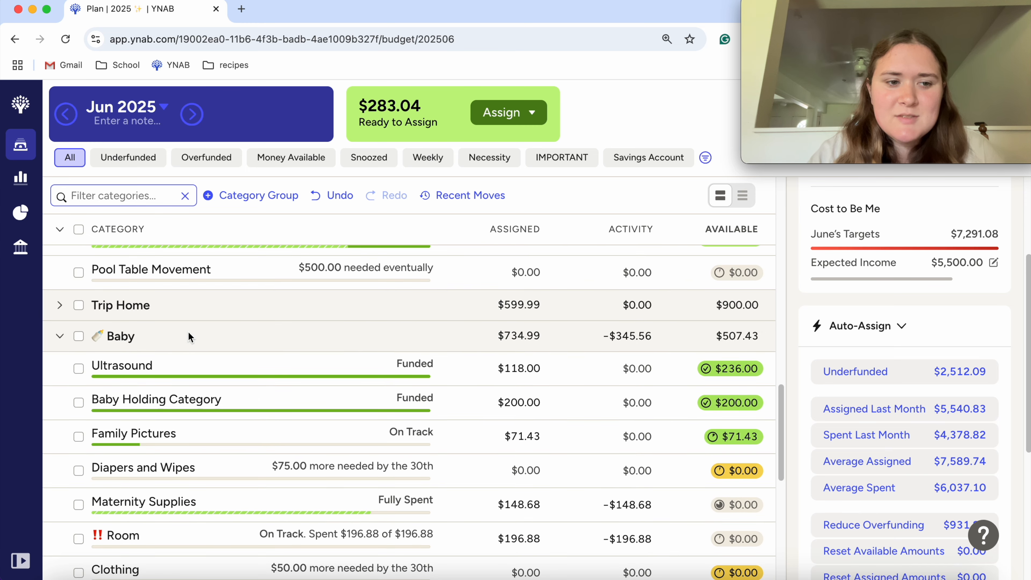
# Collapse the Baby group and expand the Christmas group to show its categories.
pyautogui.click(61, 337)
pyautogui.click(59, 368)
pyautogui.click(60, 368)
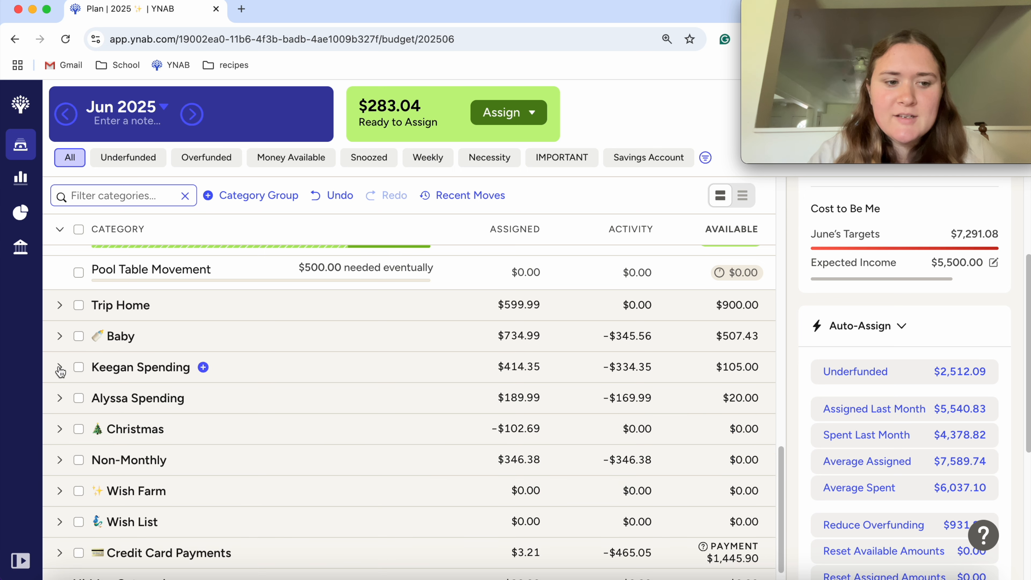
pyautogui.click(60, 430)
pyautogui.scroll(-5, 58, 427)
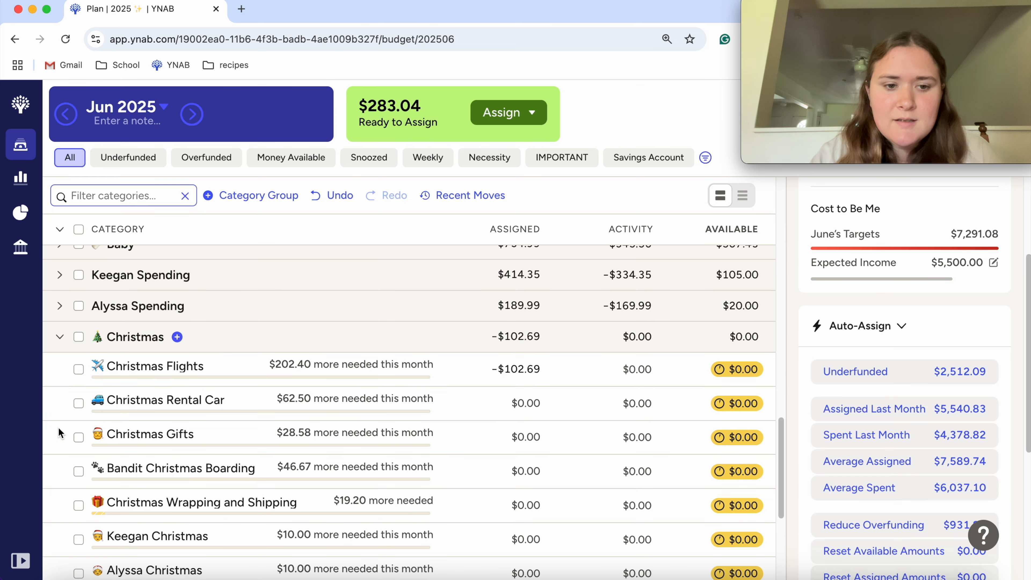
# Assign the $202.40 needed to put the Christmas Flights category on track for June, and deselect the category.
pyautogui.click(442, 407)
pyautogui.scroll(-2, 442, 407)
pyautogui.click(518, 317)
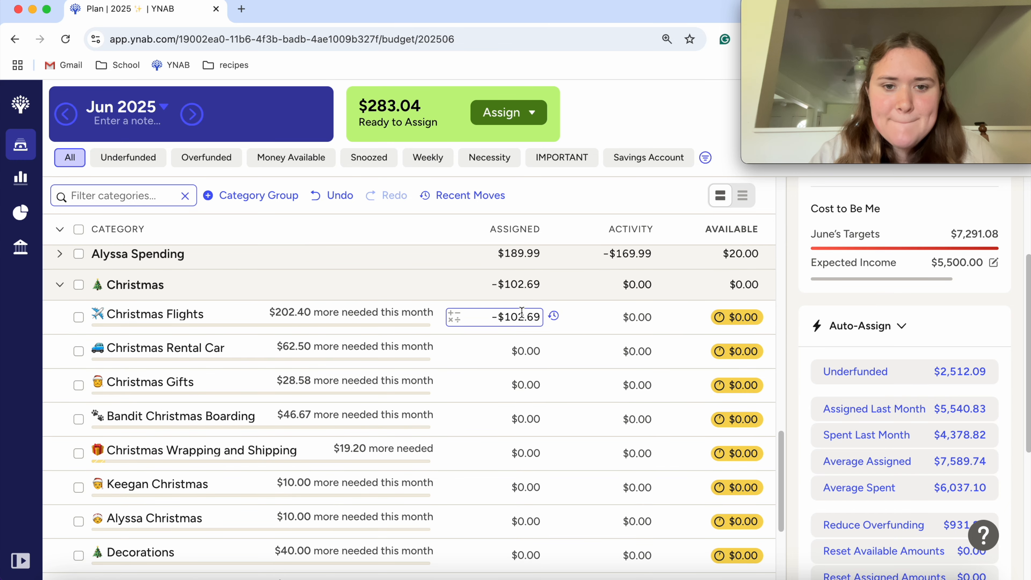
pyautogui.scroll(-6, 947, 382)
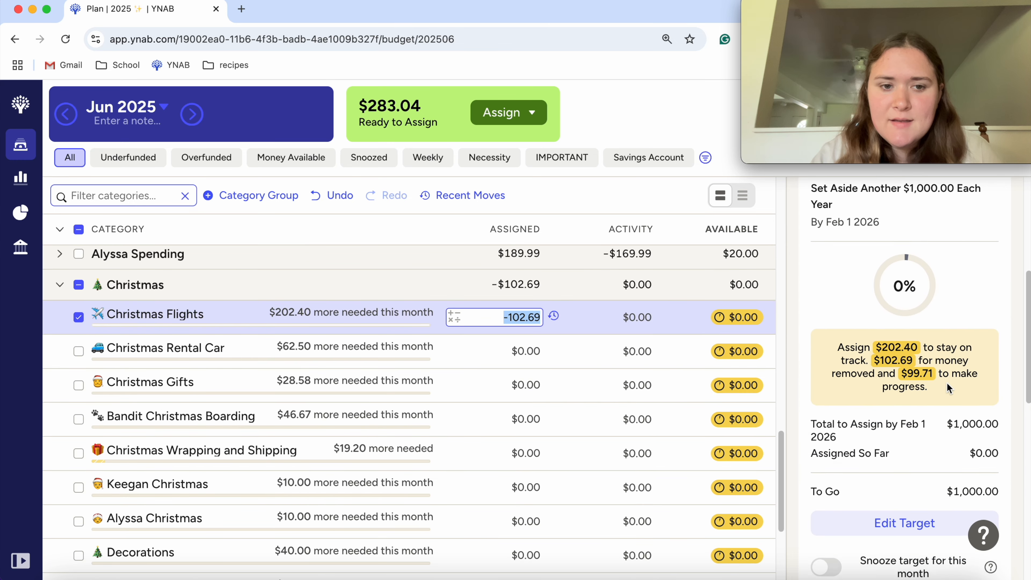
pyautogui.click(944, 483)
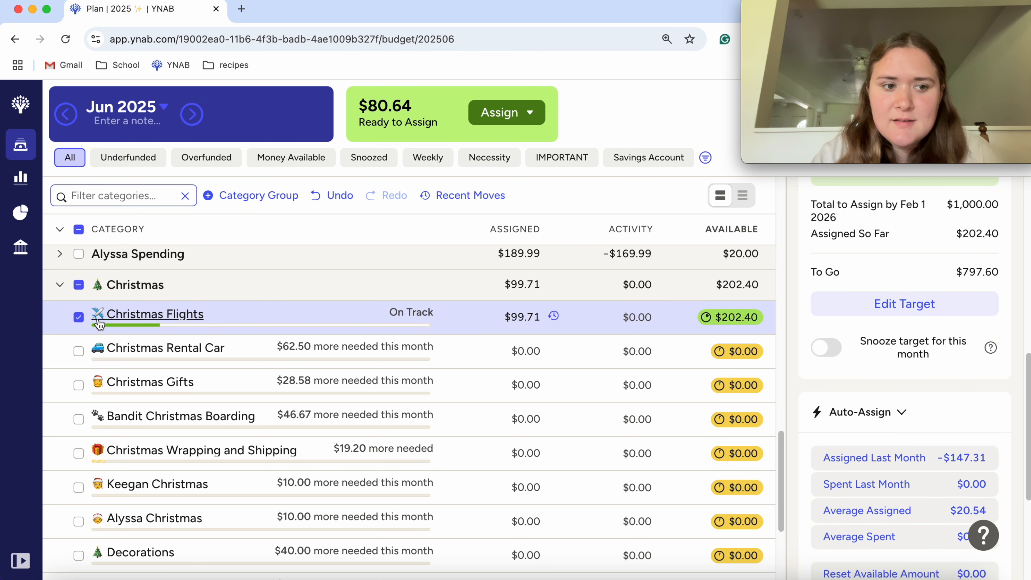
pyautogui.click(78, 317)
# Review the remaining Christmas categories and the Sinking Funds categories for amounts still needed.
pyautogui.scroll(-2, 162, 397)
pyautogui.scroll(-3, 162, 398)
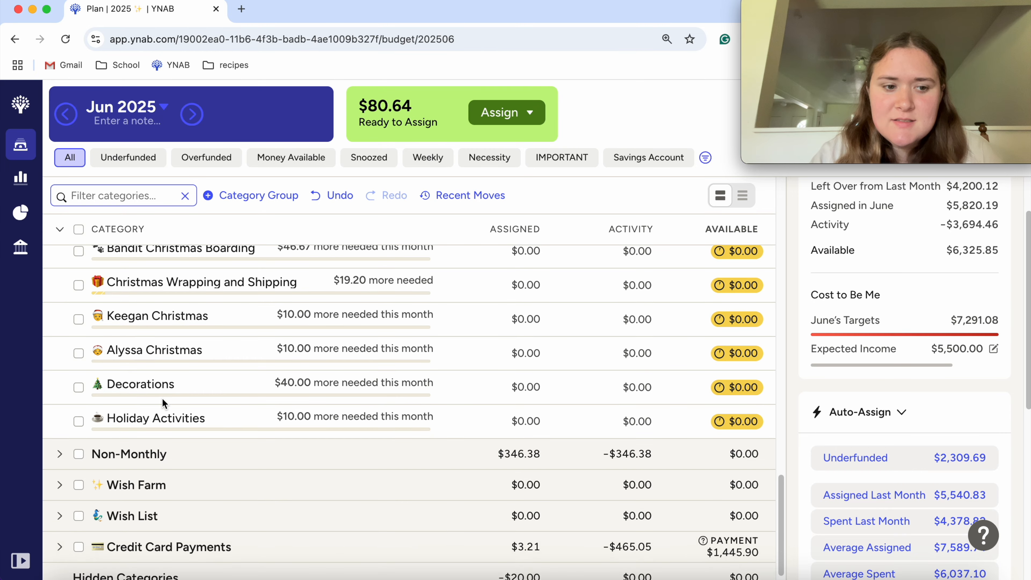
pyautogui.scroll(15, 204, 346)
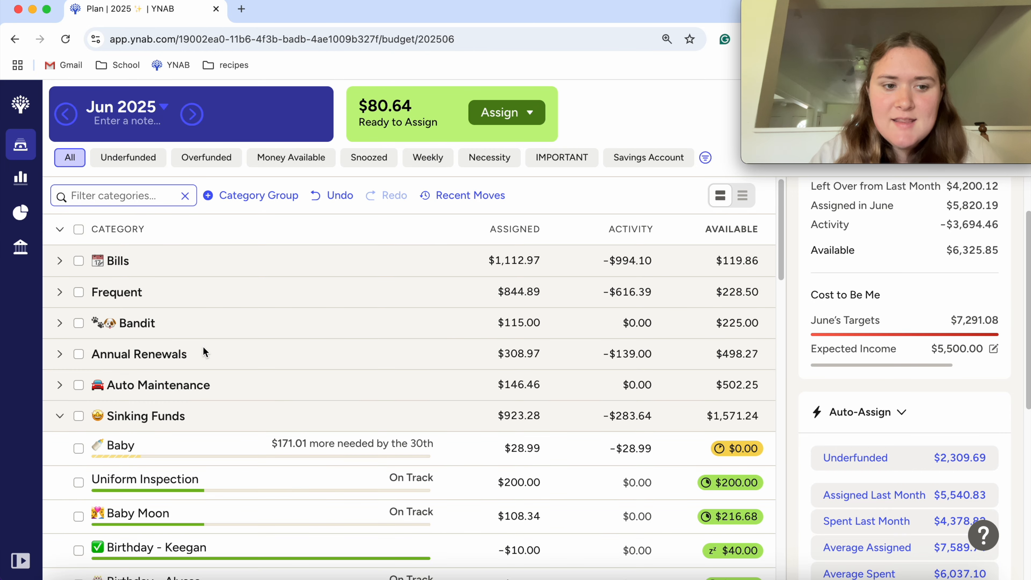
pyautogui.scroll(-5, 159, 442)
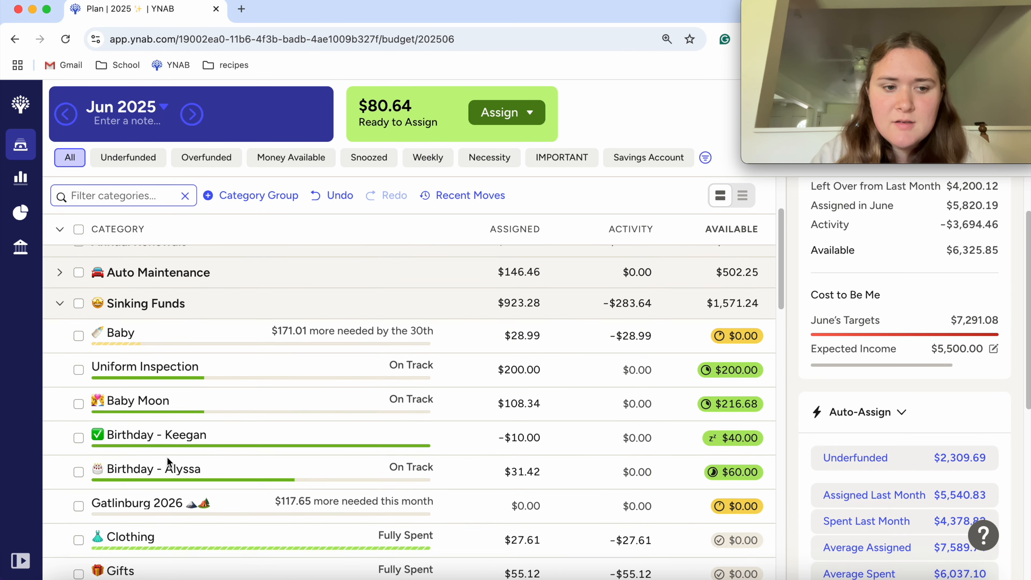
pyautogui.scroll(-10, 167, 456)
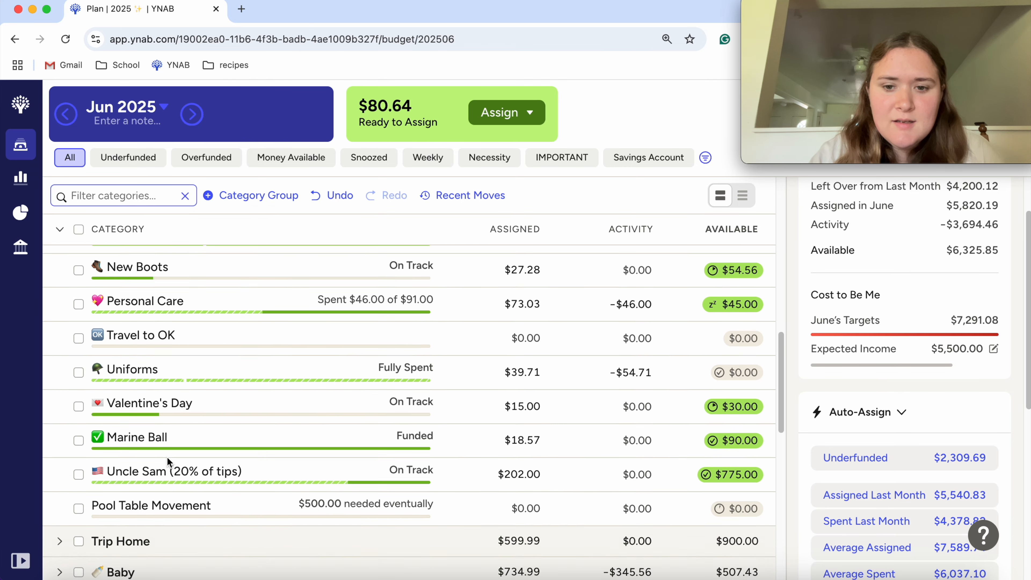
pyautogui.scroll(10, 166, 456)
pyautogui.scroll(5, 166, 456)
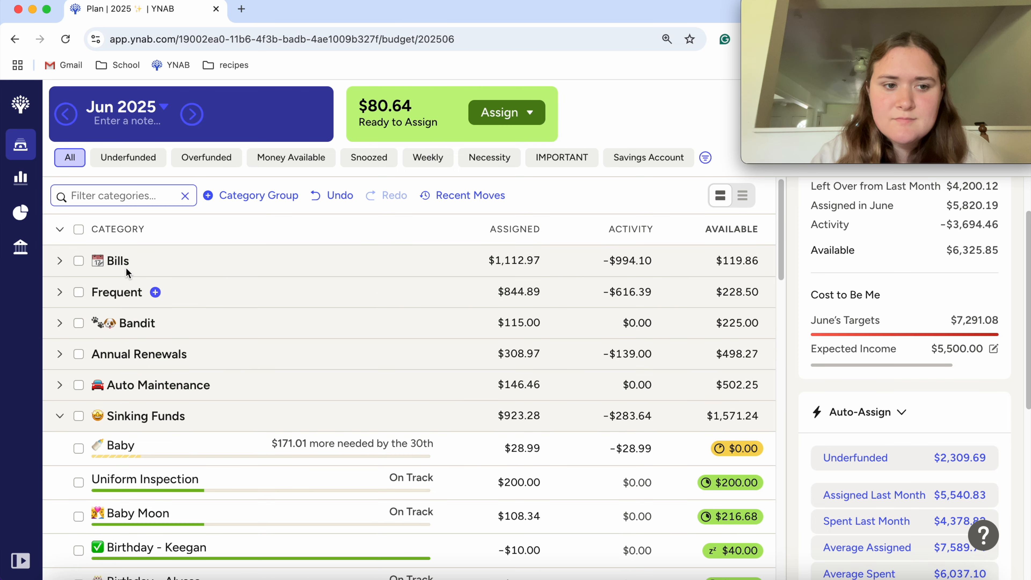
# Expand the Bills group, assign $80.64 to the Next Month category, and deselect it.
pyautogui.click(59, 260)
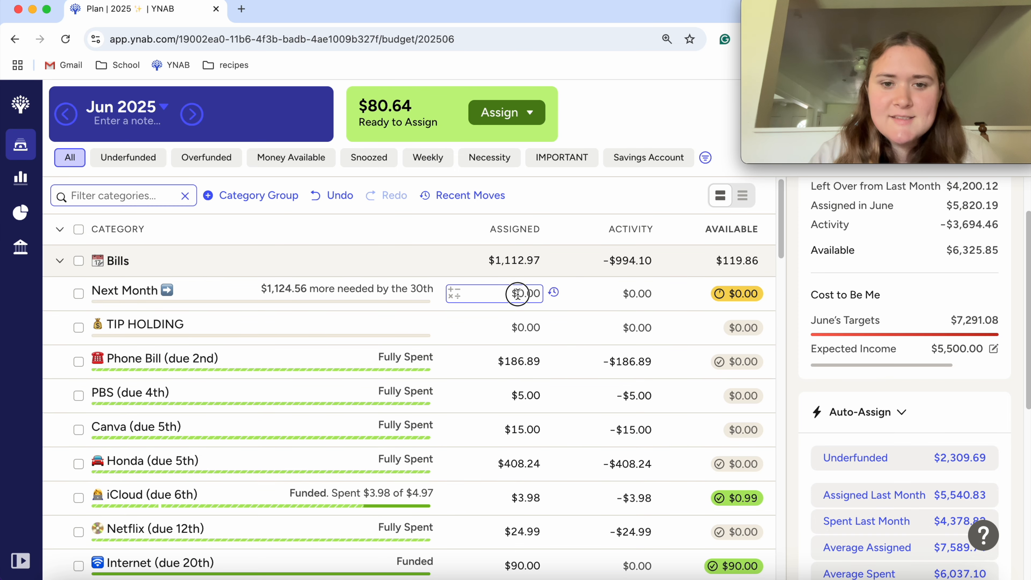
pyautogui.click(500, 293)
pyautogui.write('80.64')
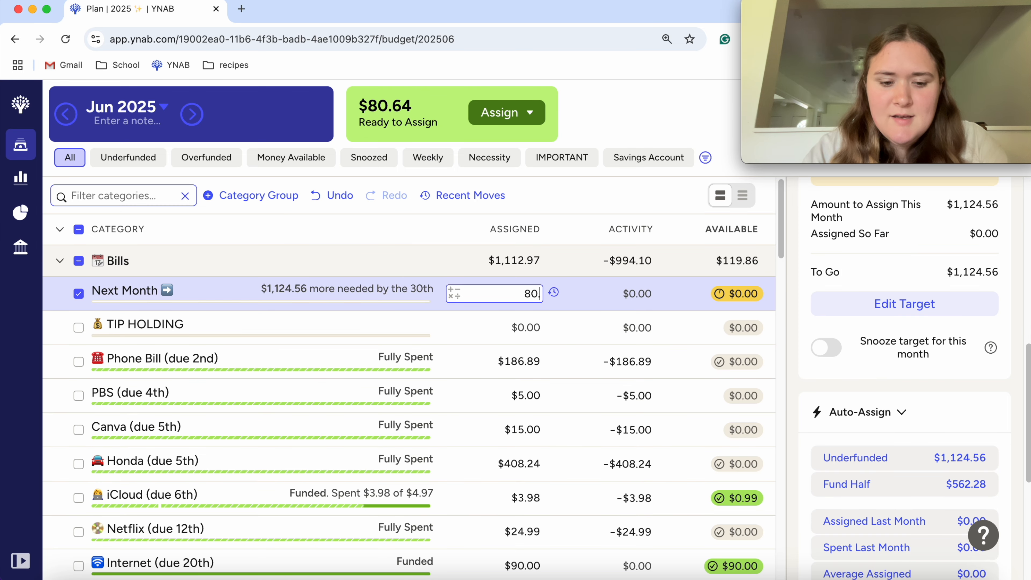
pyautogui.press('Return')
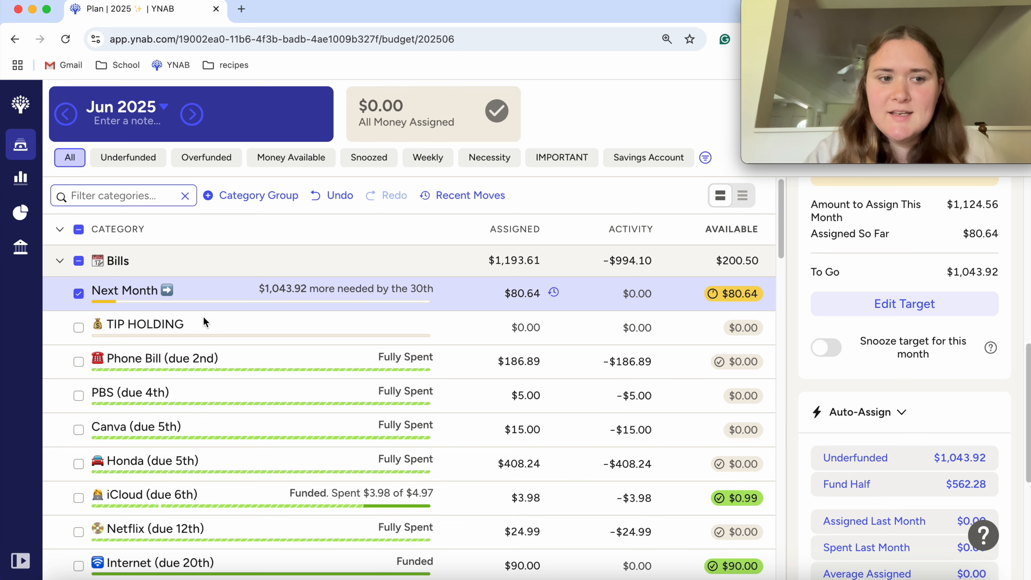
pyautogui.click(78, 293)
# Select the TIP HOLDING category in the Bills group to review its details.
pyautogui.scroll(-1, 359, 386)
pyautogui.scroll(-1, 359, 384)
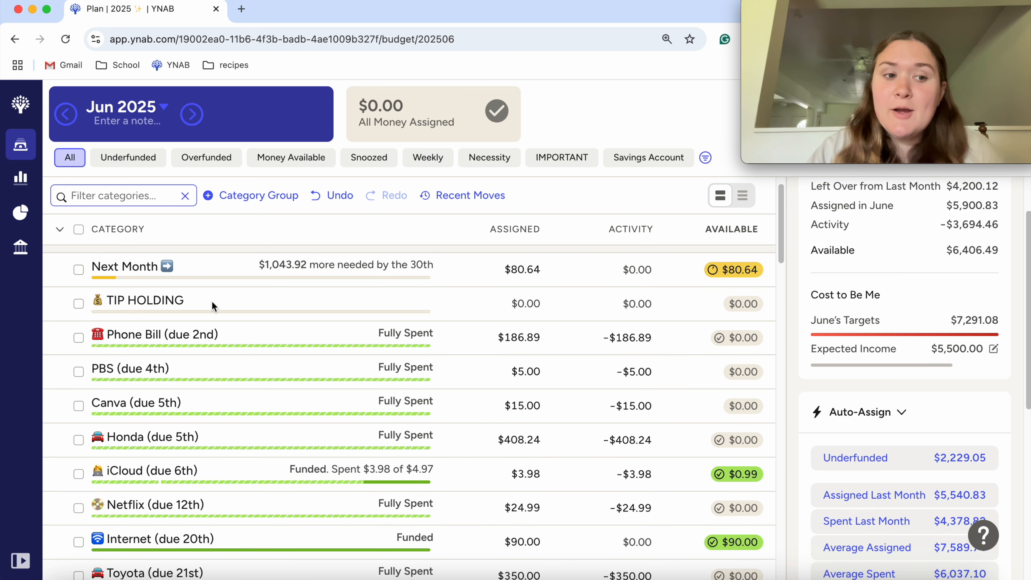
pyautogui.click(192, 306)
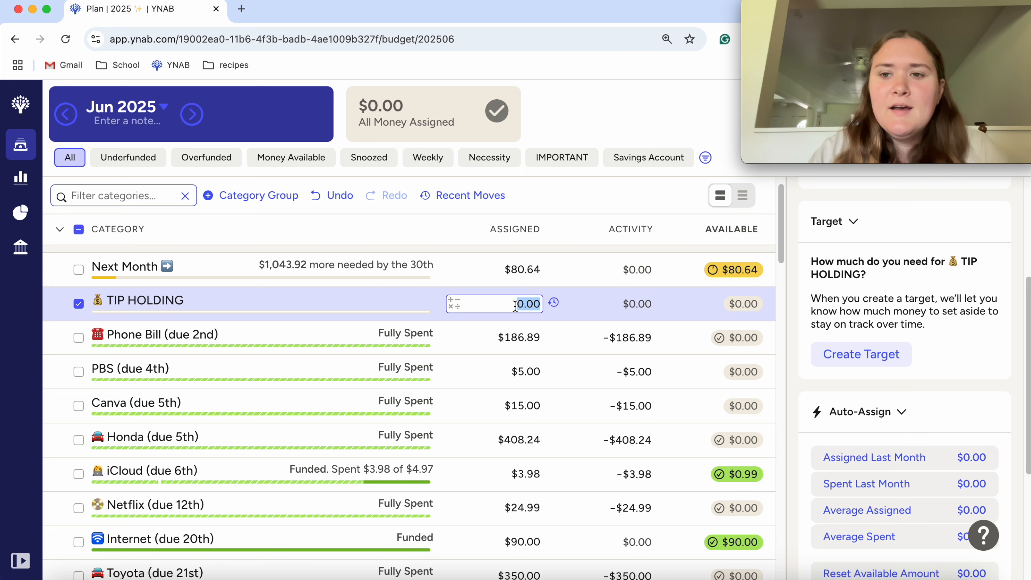
# Review the Sinking Funds categories, and select the whole Christmas group to examine its underfunded amount.
pyautogui.scroll(-15, 420, 421)
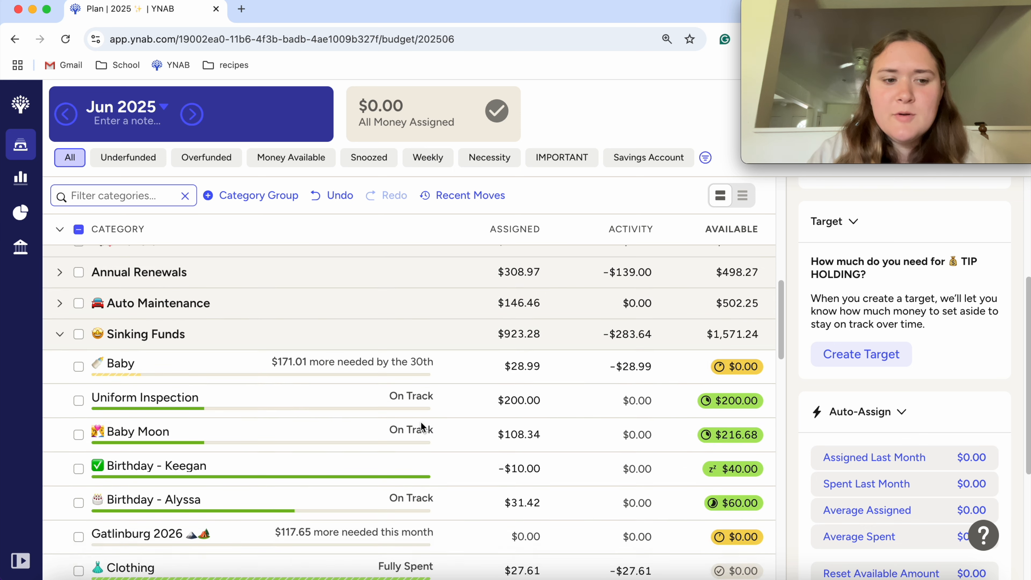
pyautogui.scroll(-6, 421, 424)
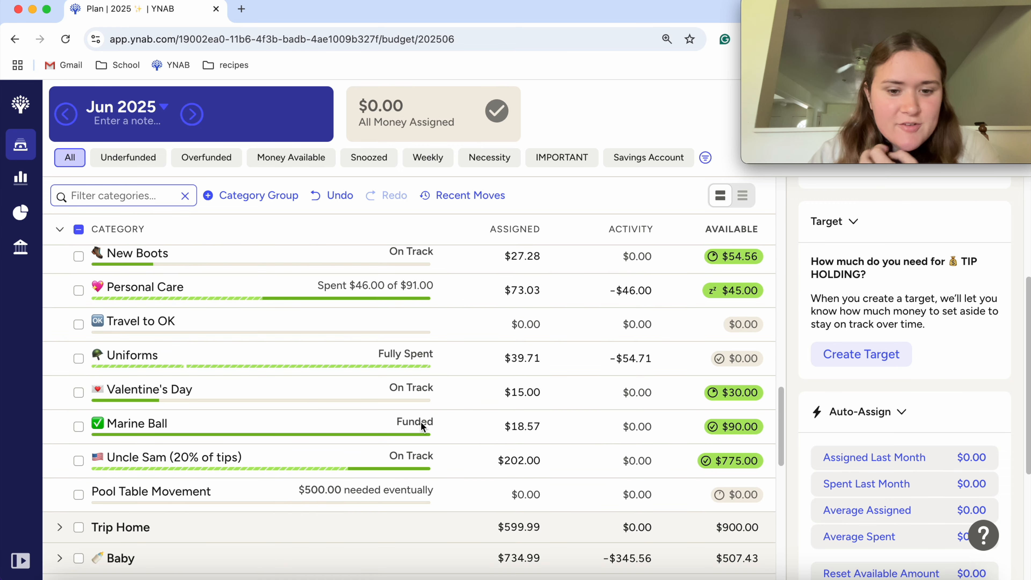
pyautogui.scroll(-5, 421, 422)
pyautogui.scroll(15, 421, 423)
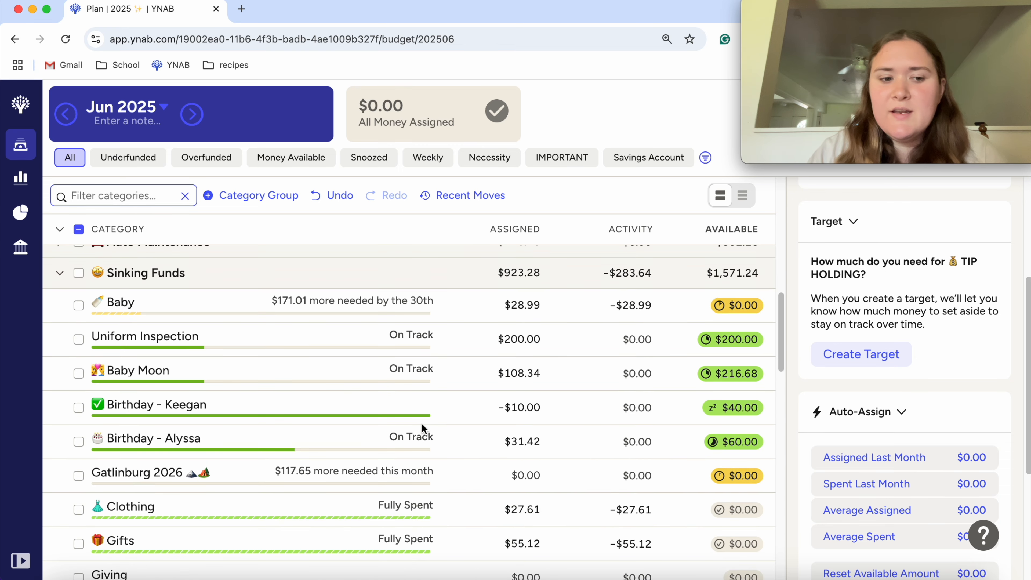
pyautogui.scroll(1, 421, 423)
pyautogui.scroll(-8, 422, 424)
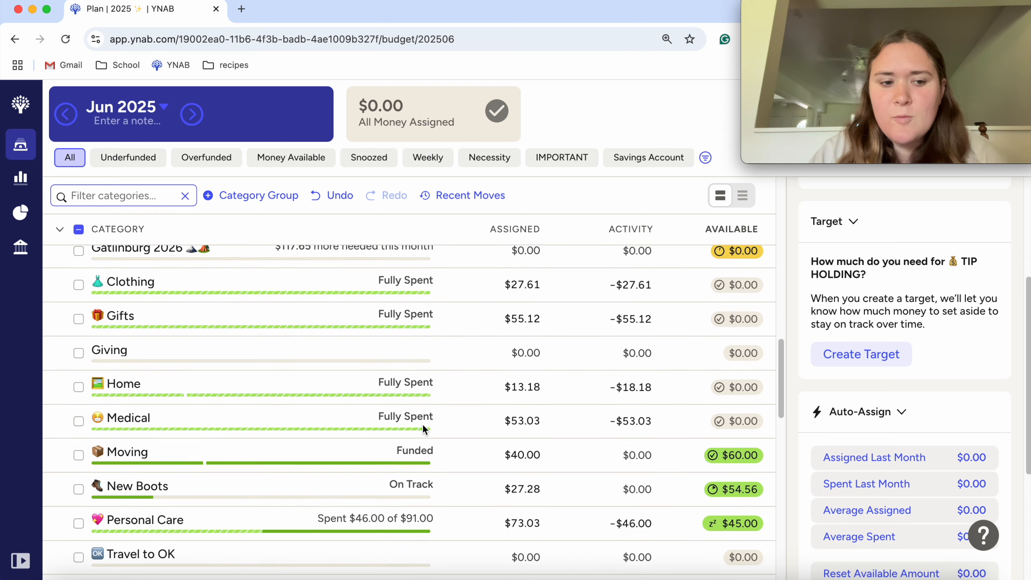
pyautogui.scroll(-15, 422, 424)
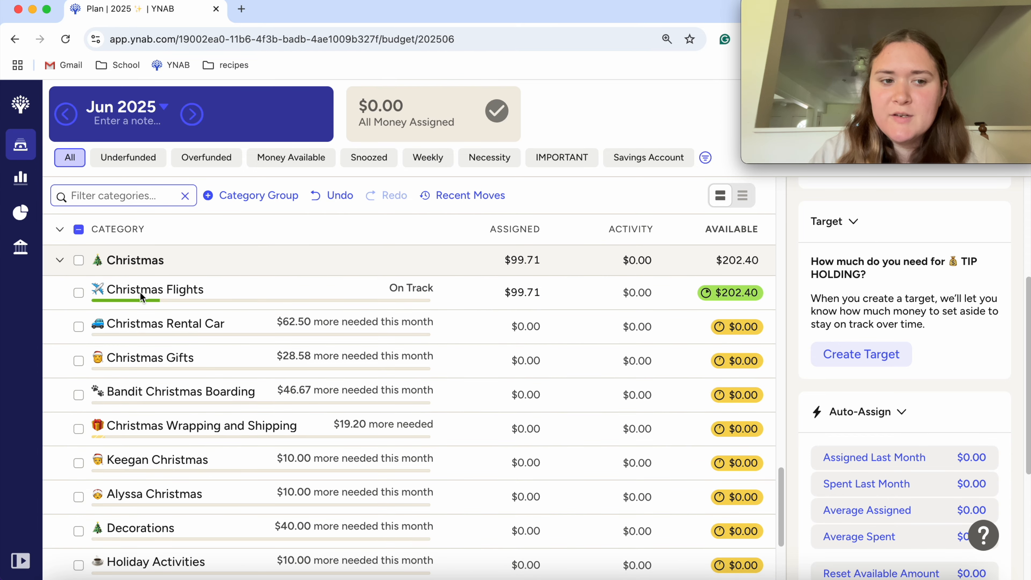
pyautogui.click(78, 261)
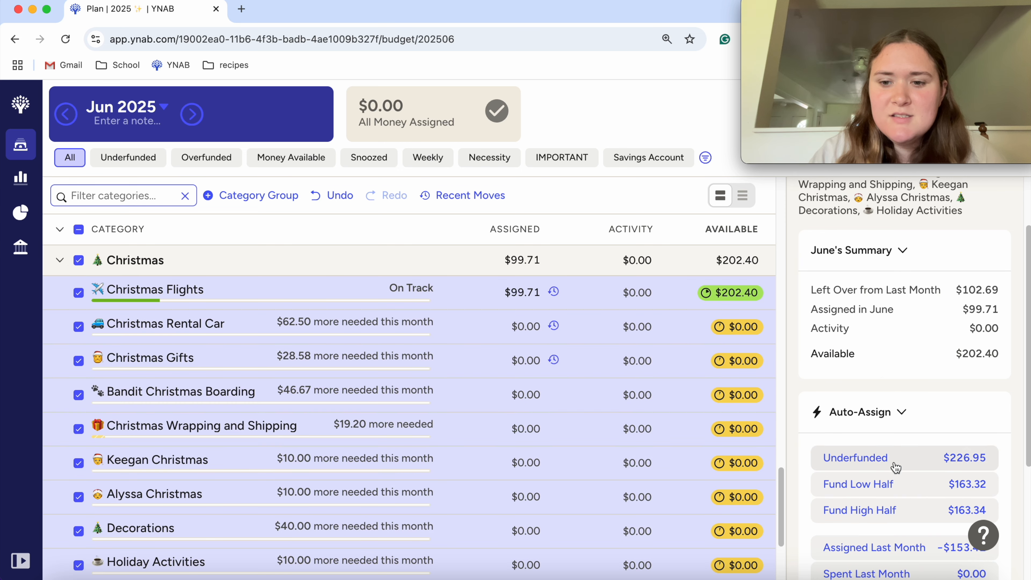
pyautogui.scroll(-1, 772, 429)
pyautogui.scroll(-1, 773, 429)
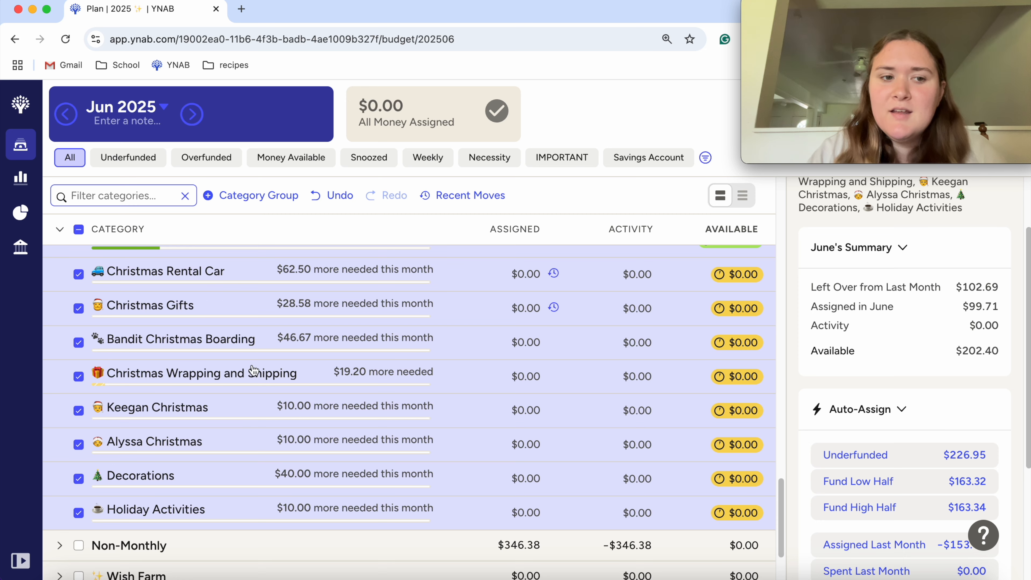
# Go back to the Bills group and deselect the TIP HOLDING category.
pyautogui.scroll(5, 255, 377)
pyautogui.scroll(10, 256, 375)
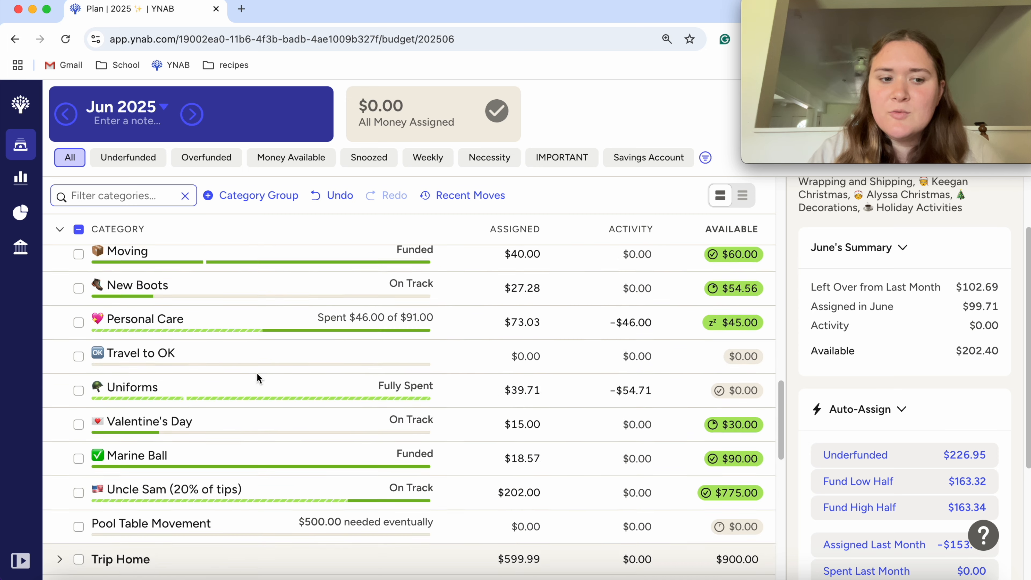
pyautogui.scroll(6, 170, 330)
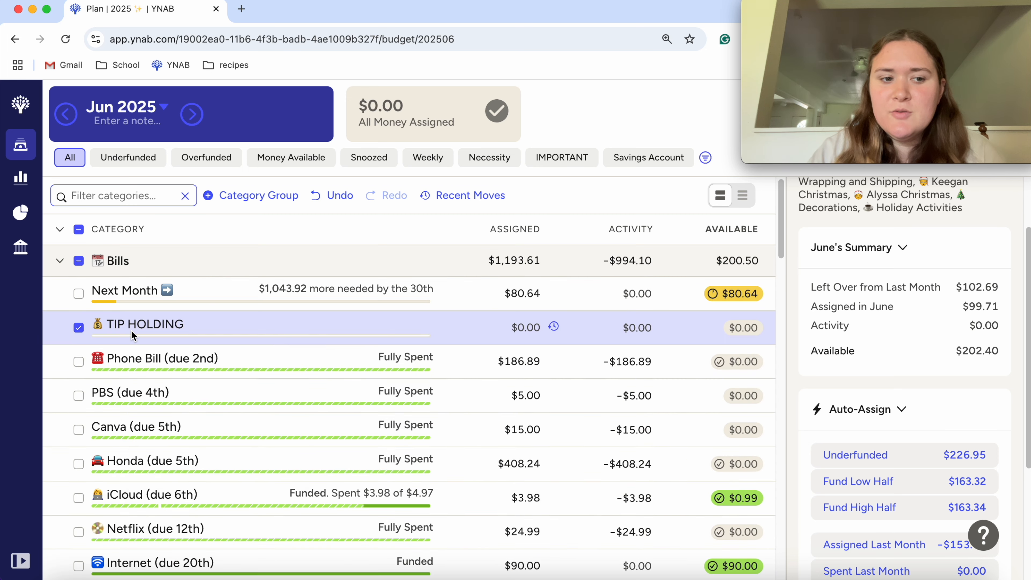
pyautogui.click(78, 327)
pyautogui.click(79, 327)
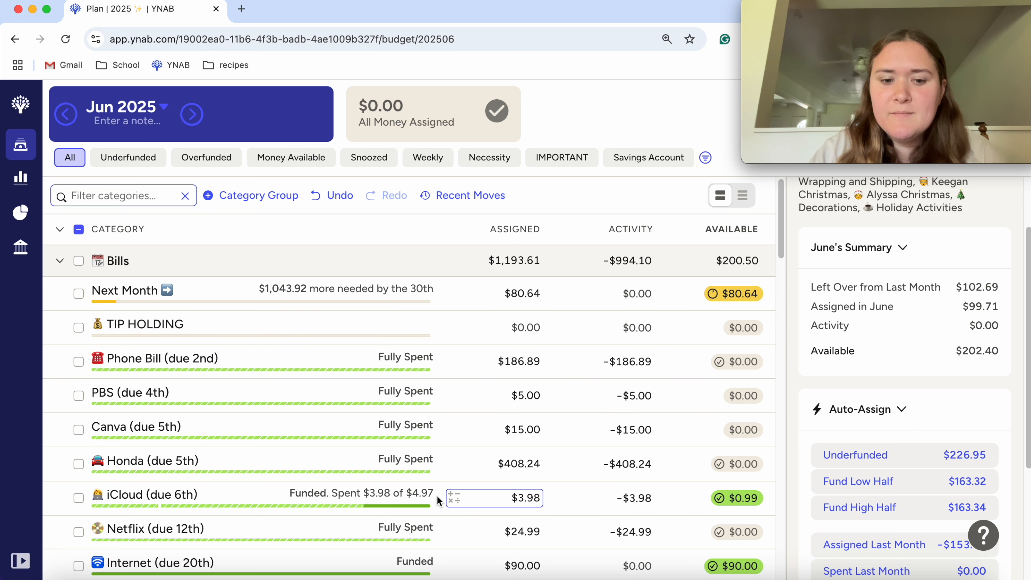